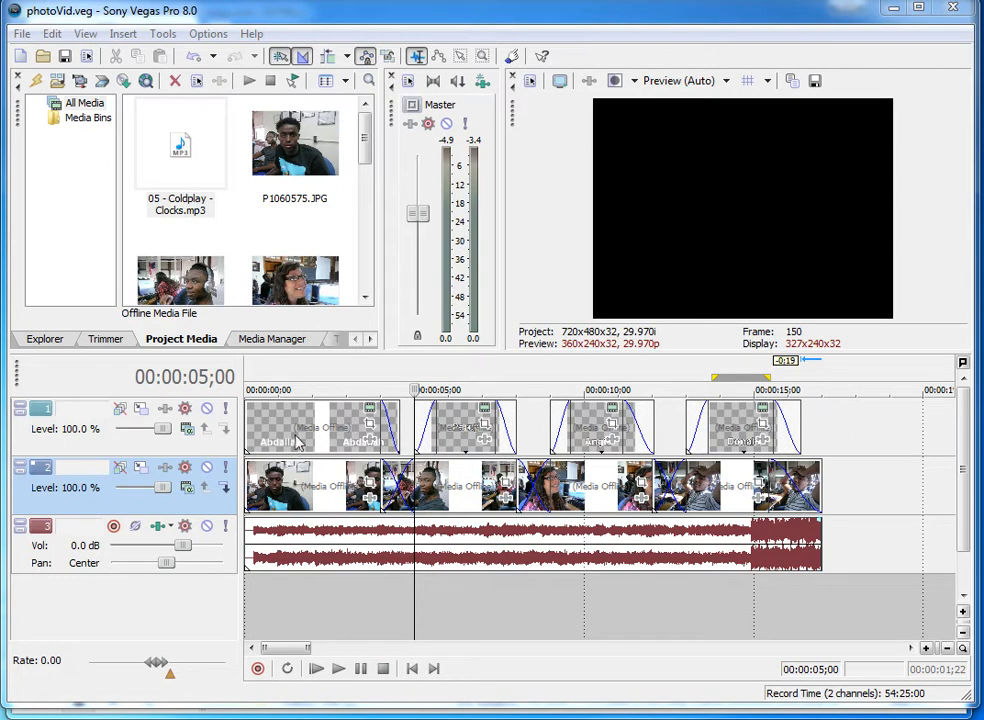
Move the Percy title text down to the lower part of the frame, about X 0.018, Y 0.658.
{"action": "left_click", "coordinate": [297, 443]}
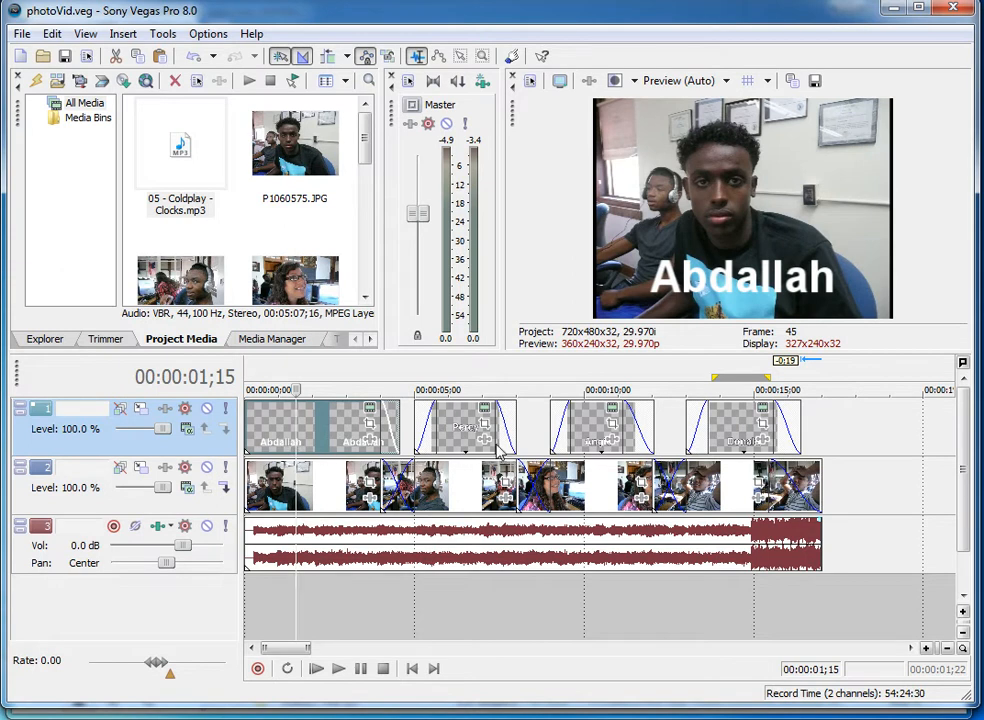
{"action": "left_click", "coordinate": [453, 430]}
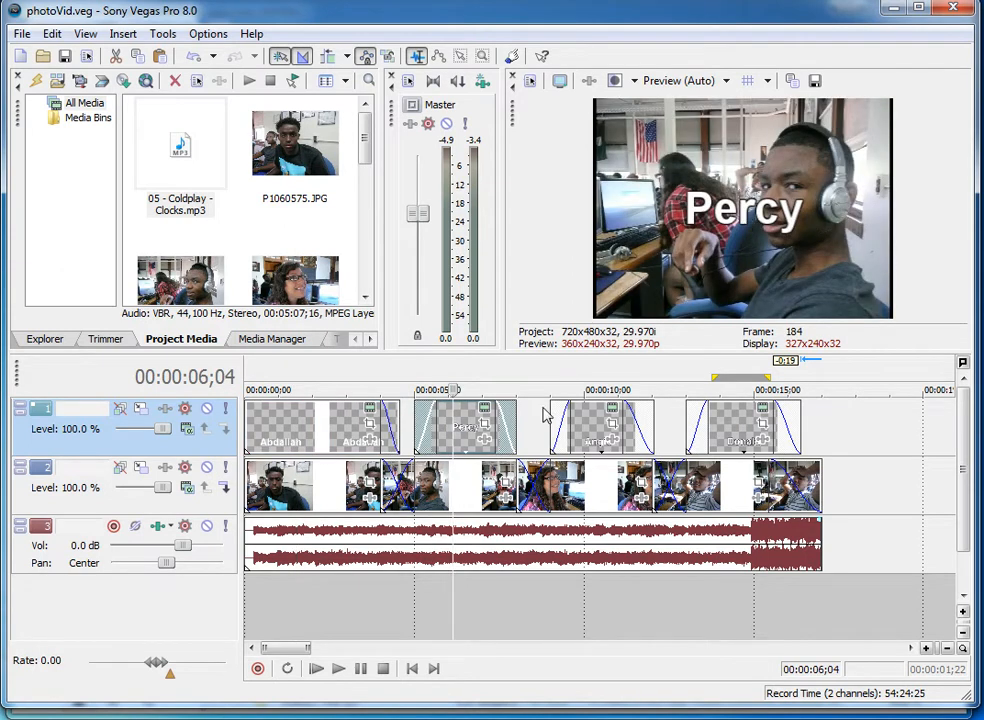
{"action": "left_click", "coordinate": [485, 412]}
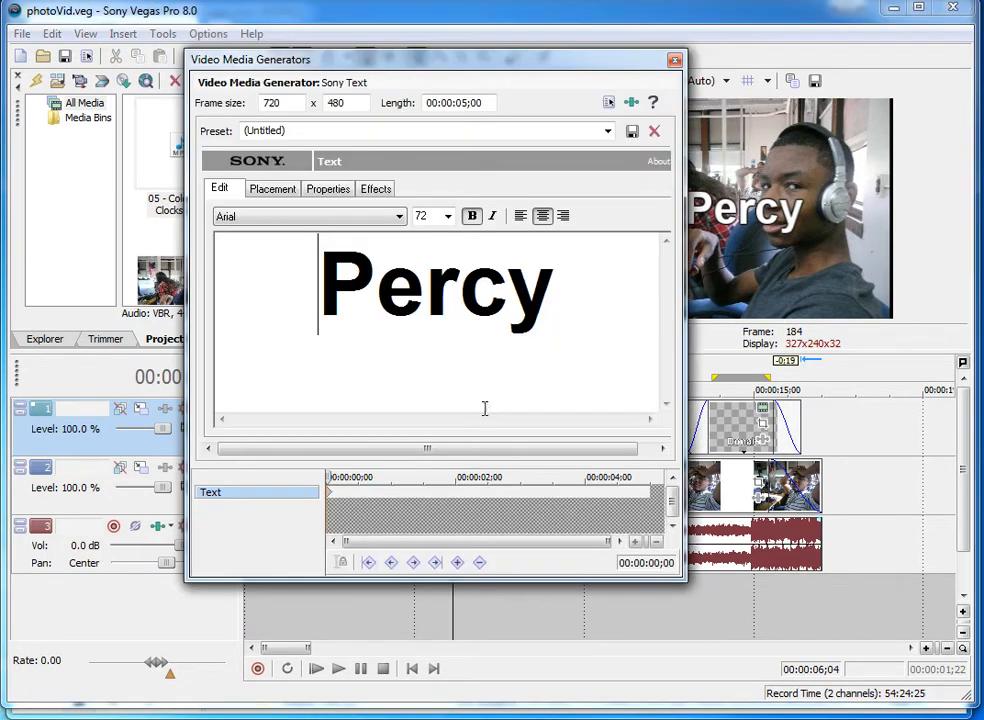
{"action": "left_click", "coordinate": [279, 192]}
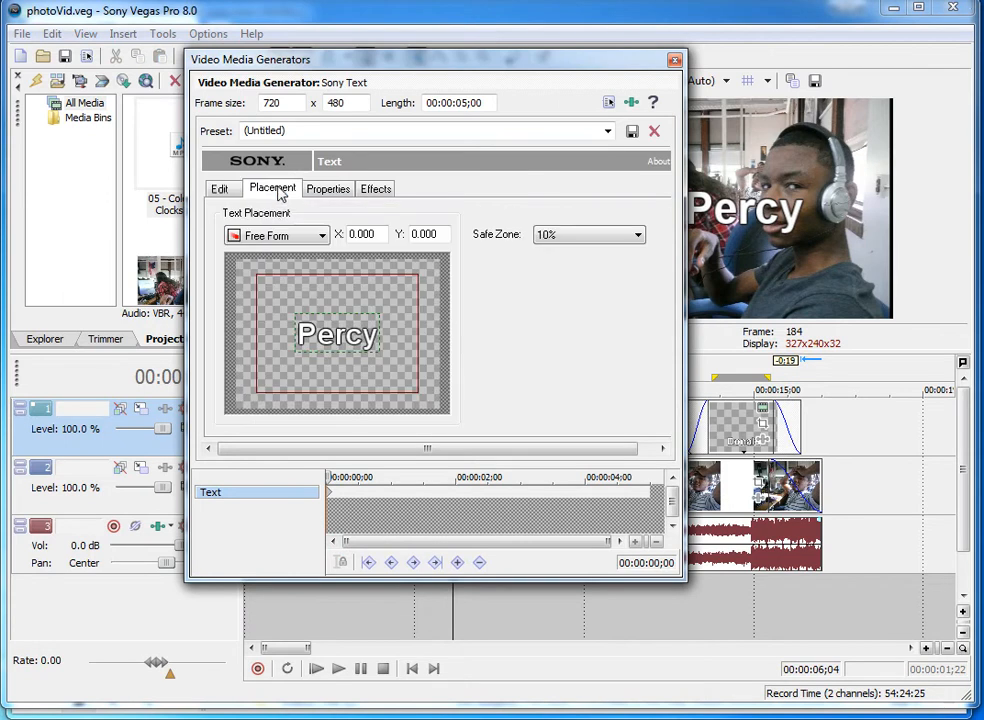
{"action": "left_click_drag", "start_coordinate": [340, 340], "coordinate": [342, 393]}
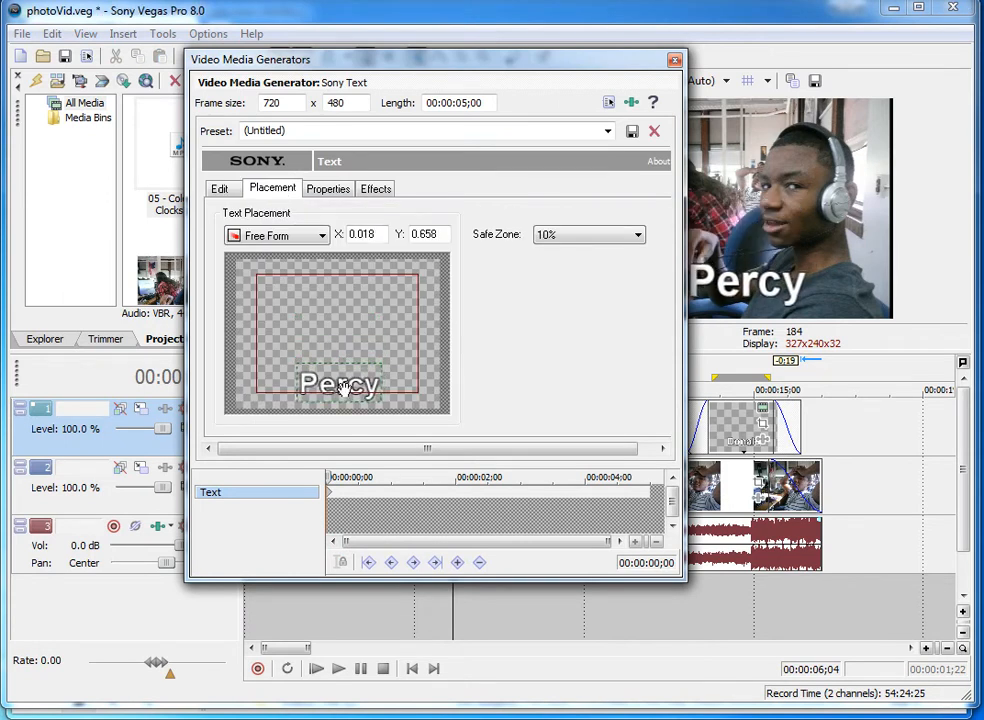
{"action": "left_click", "coordinate": [675, 60]}
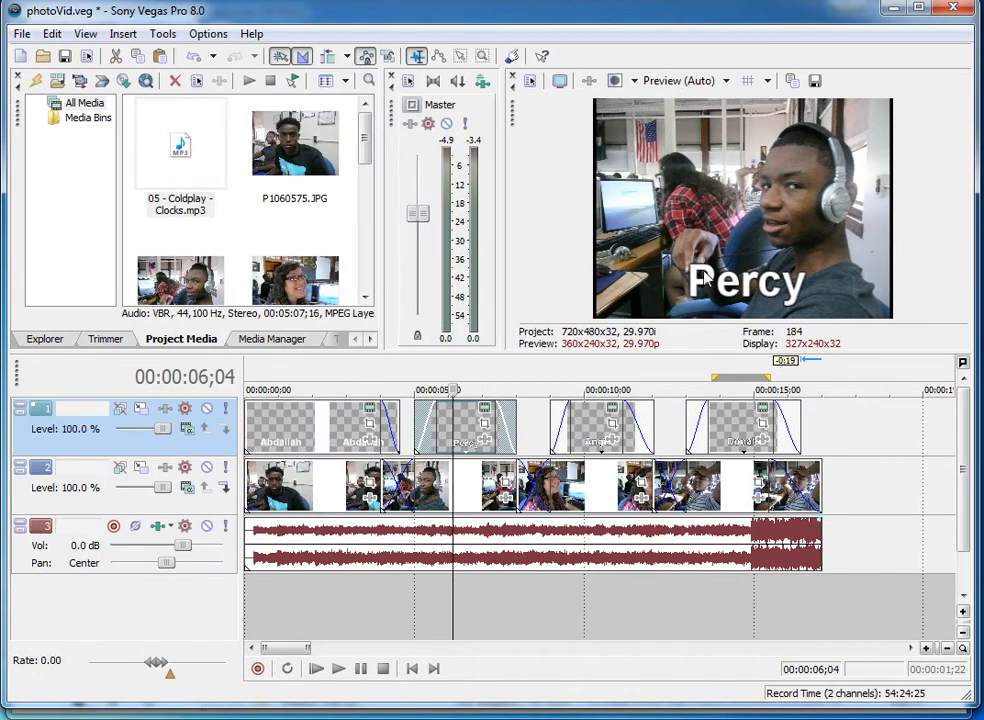
Give the Abdallah title text a black outline.
{"action": "left_click", "coordinate": [313, 425]}
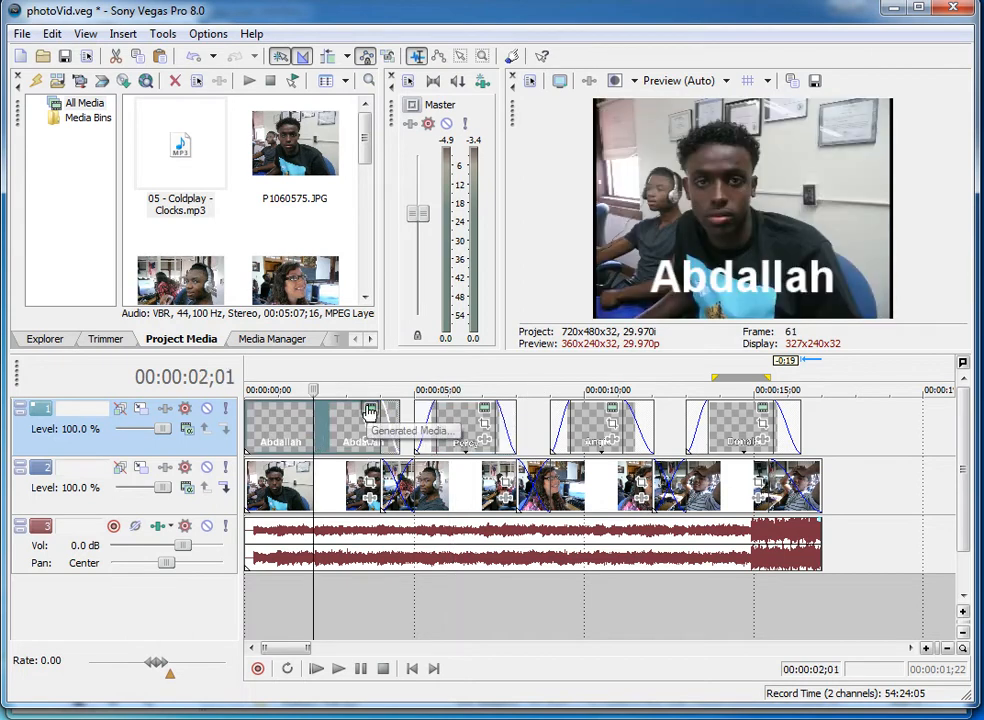
{"action": "left_click", "coordinate": [369, 411]}
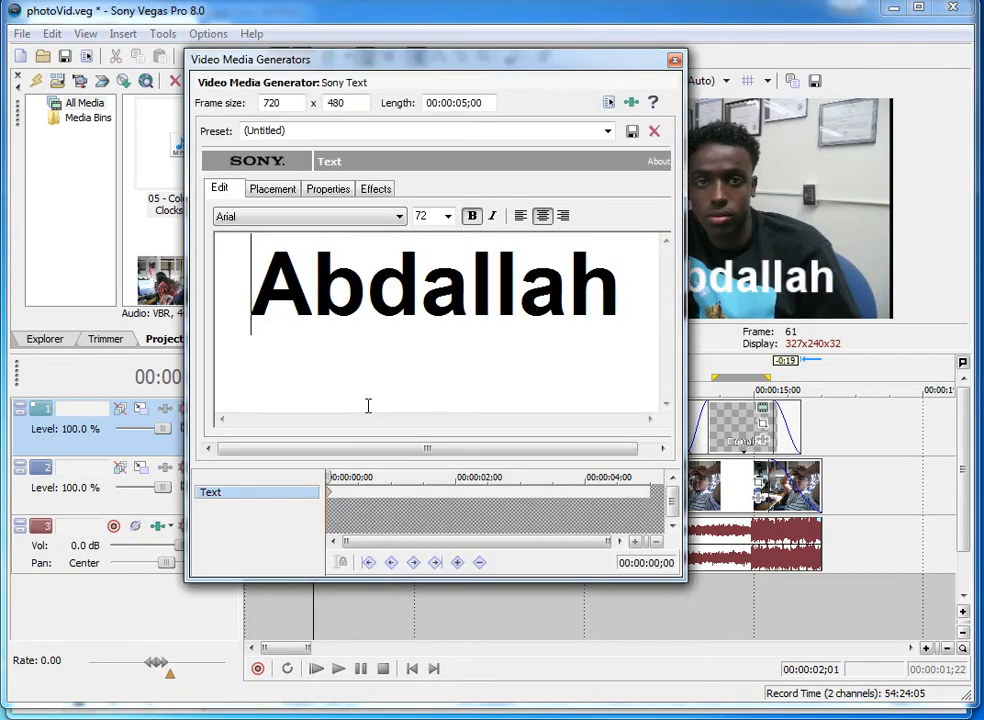
{"action": "left_click", "coordinate": [368, 191]}
{"action": "left_click", "coordinate": [229, 231]}
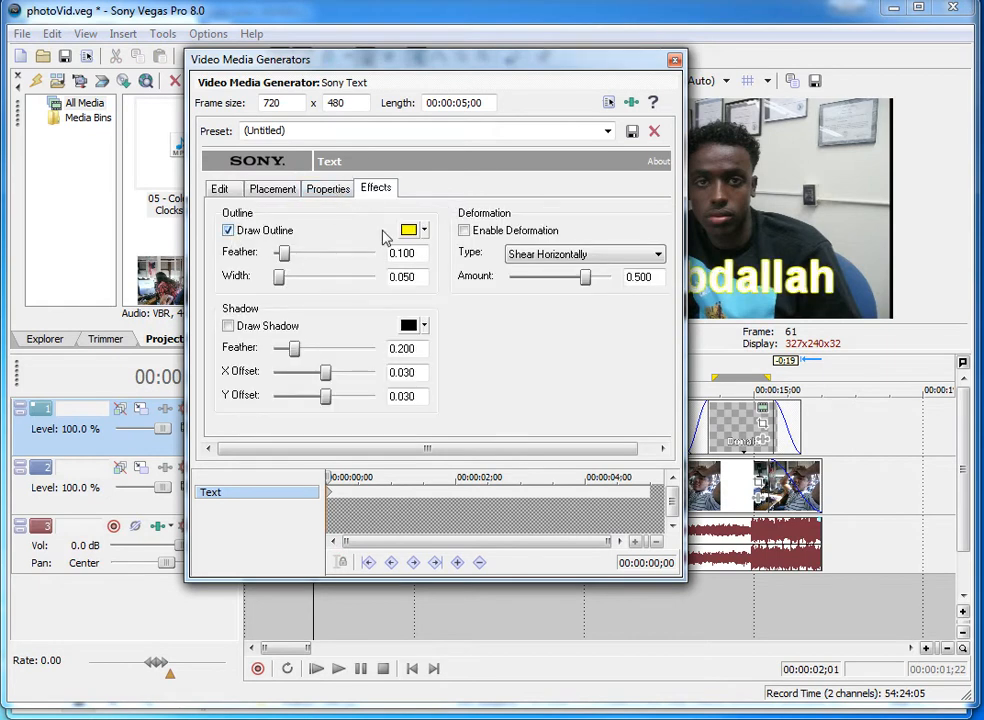
{"action": "left_click", "coordinate": [424, 232]}
{"action": "mouse_move", "coordinate": [461, 309]}
{"action": "left_mouse_down"}
{"action": "mouse_move", "coordinate": [452, 325]}
{"action": "mouse_move", "coordinate": [465, 325]}
{"action": "left_mouse_up"}
{"action": "left_click", "coordinate": [472, 378]}
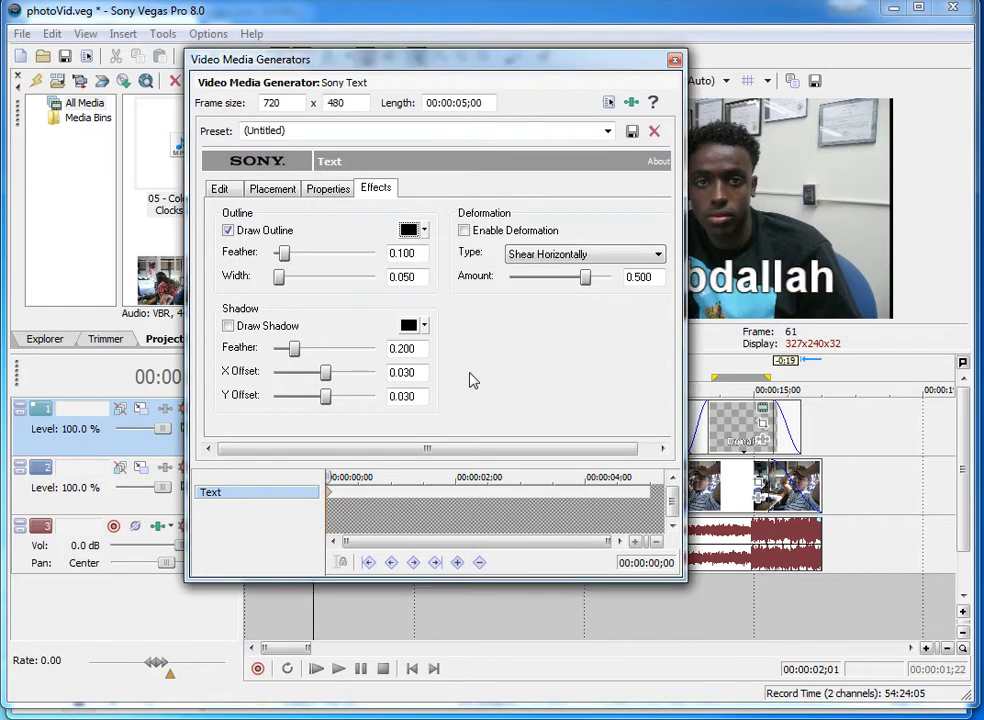
{"action": "left_click", "coordinate": [675, 61]}
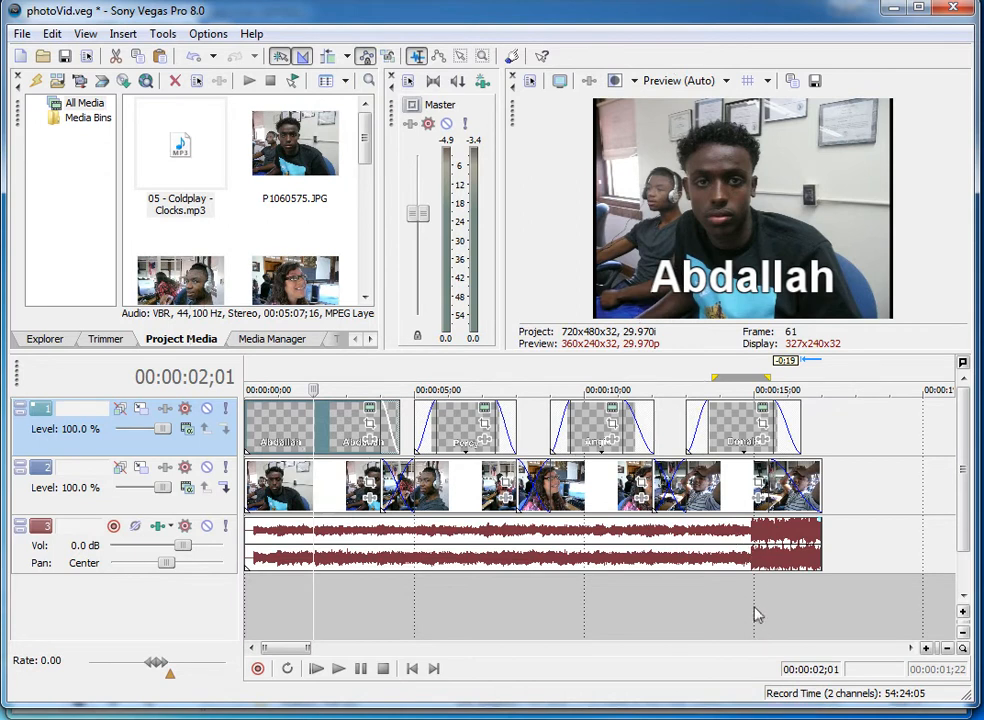
Add a fade-out to the end of the music track and play back the ending to check it.
{"action": "left_click", "coordinate": [820, 601]}
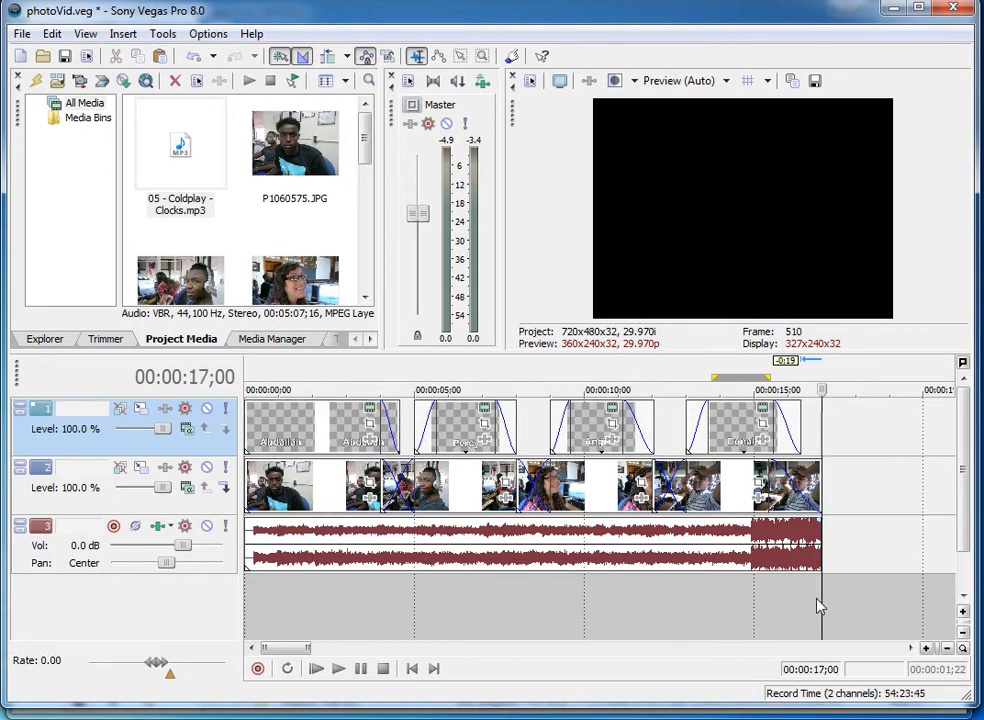
{"action": "left_click", "coordinate": [800, 610]}
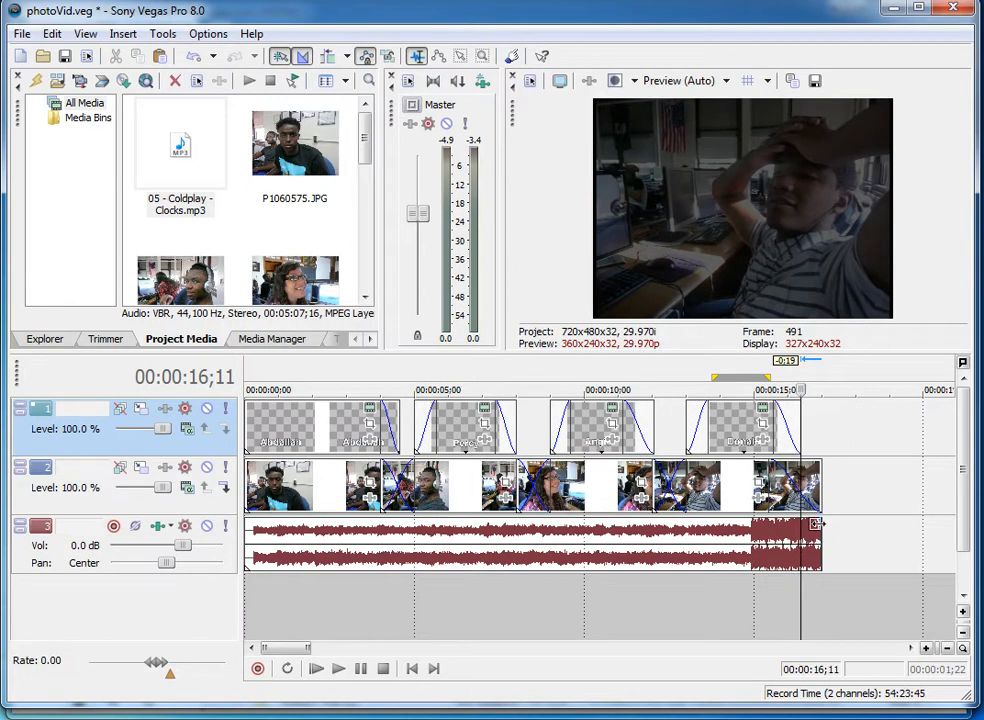
{"action": "left_click_drag", "start_coordinate": [822, 515], "coordinate": [779, 518]}
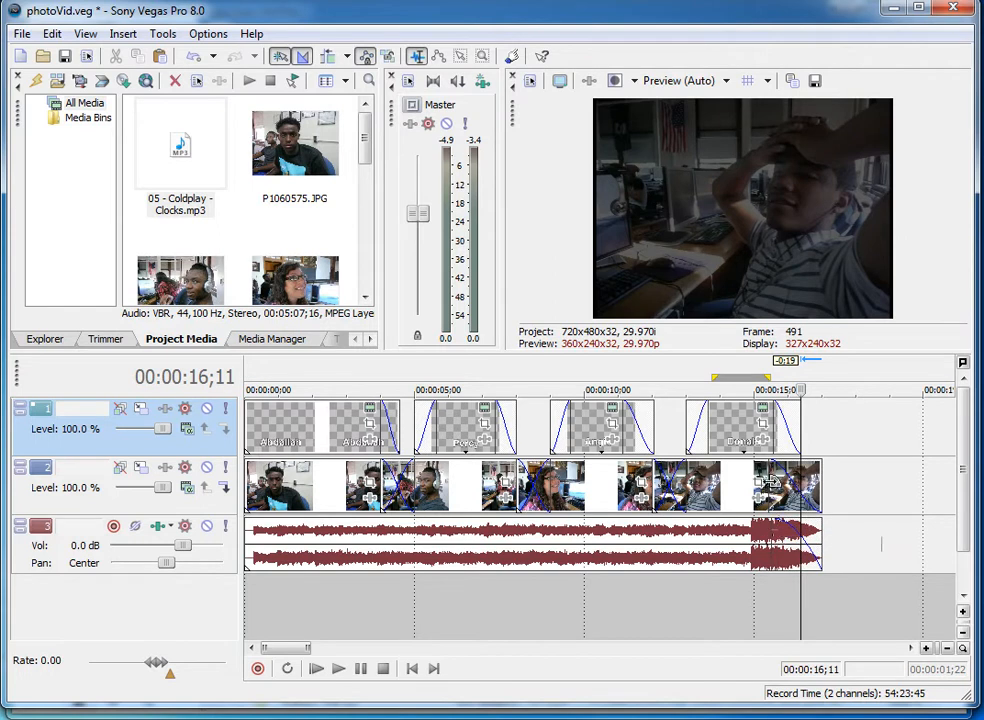
{"action": "left_click", "coordinate": [749, 450]}
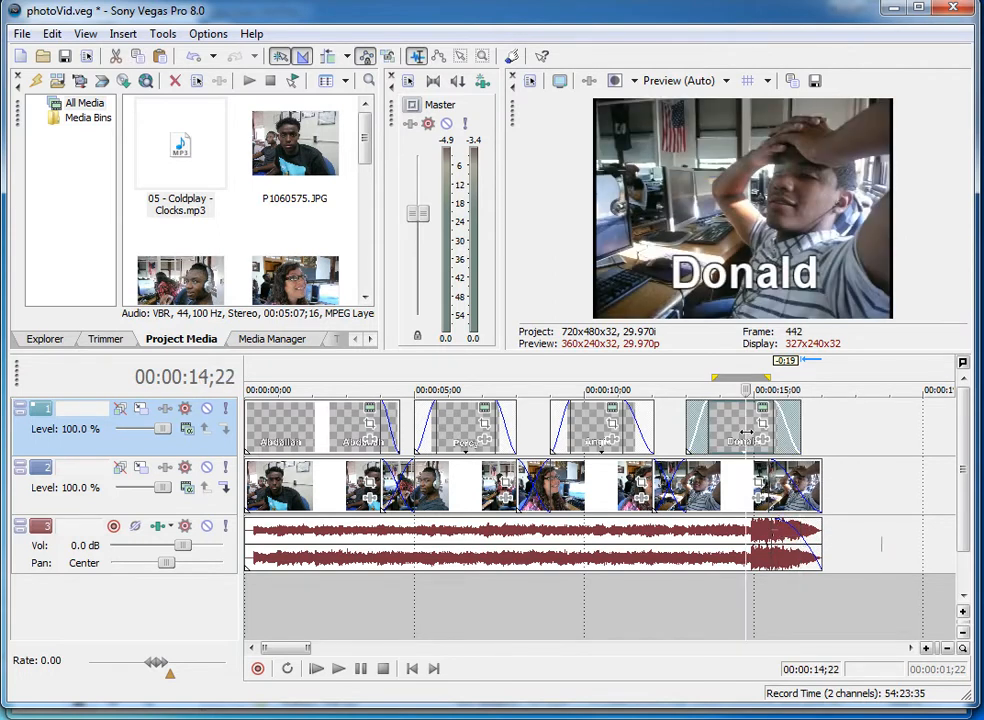
{"action": "key", "text": "space"}
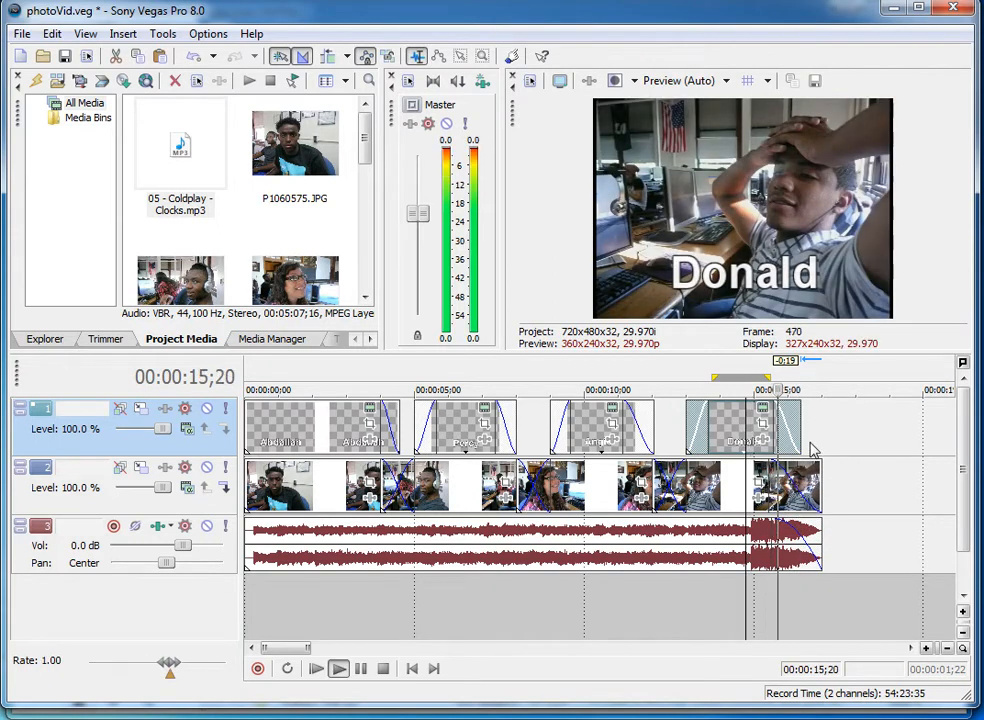
{"action": "key", "text": "space"}
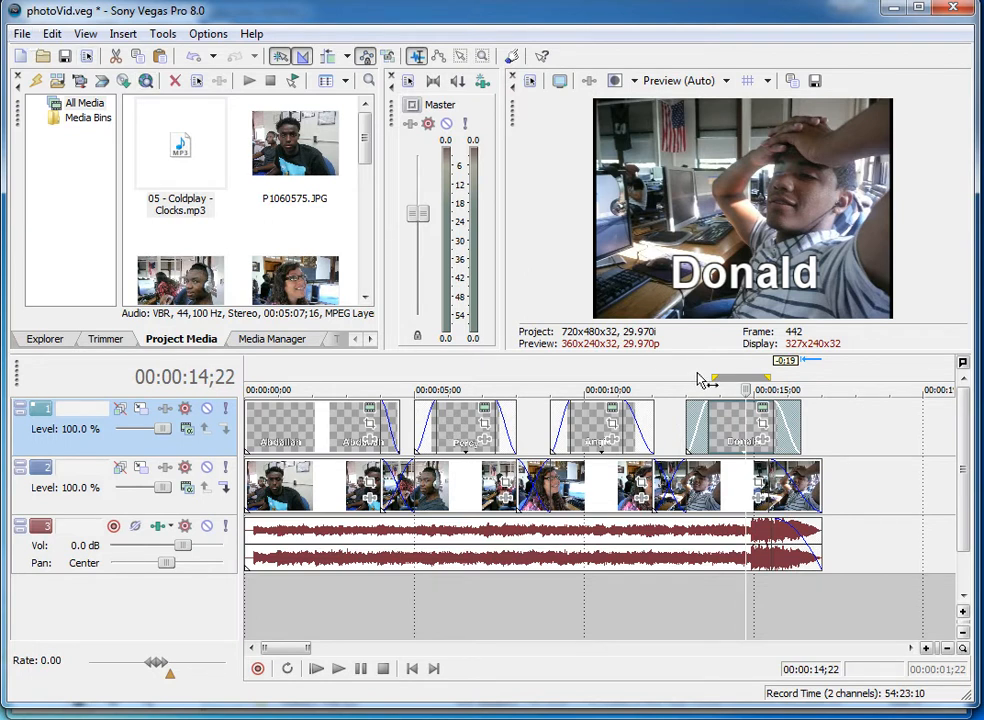
Set the loop region to span about 00:00:11;11 to 00:00:14;22.
{"action": "left_click_drag", "start_coordinate": [734, 380], "coordinate": [620, 380]}
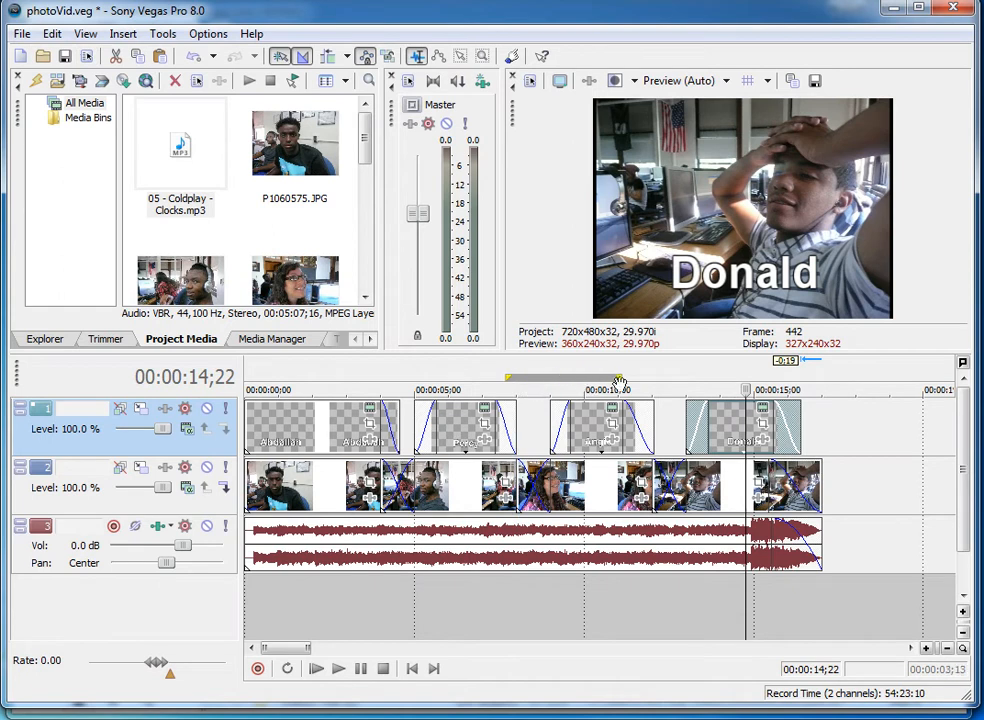
{"action": "left_click_drag", "start_coordinate": [690, 378], "coordinate": [801, 380]}
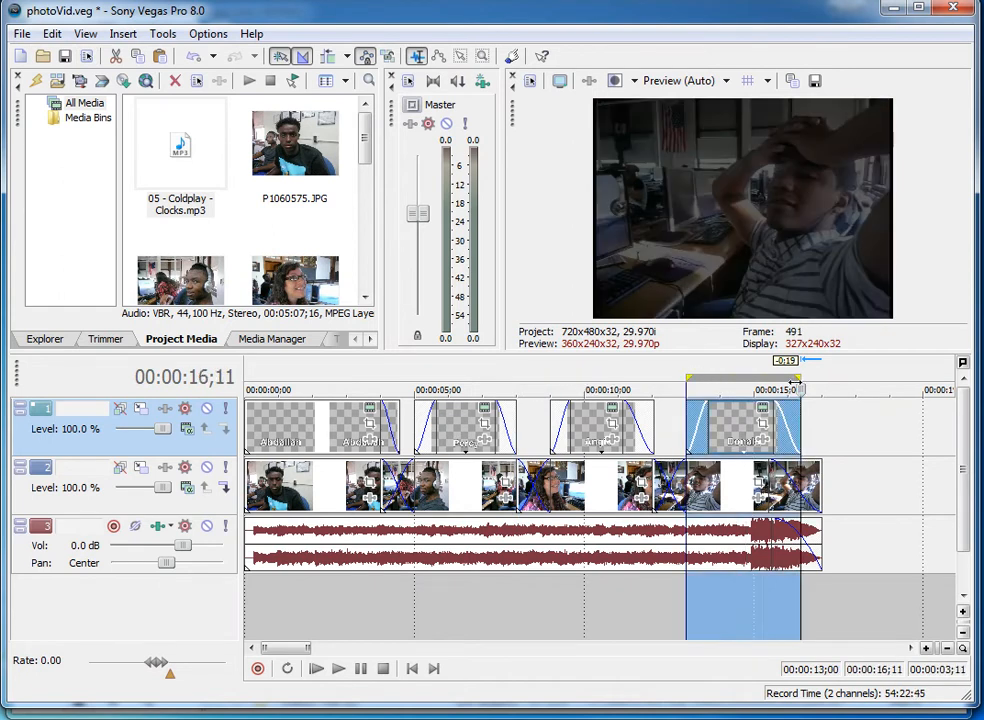
{"action": "left_click_drag", "start_coordinate": [728, 388], "coordinate": [675, 393]}
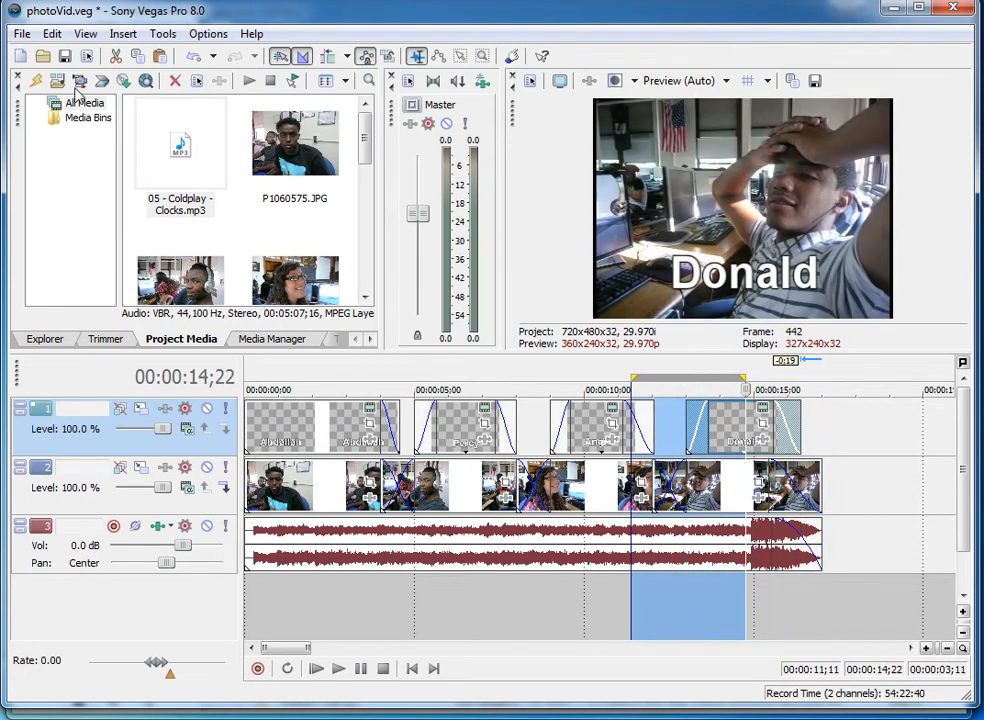
Open Render As and turn off rendering the loop region only.
{"action": "left_click", "coordinate": [24, 36]}
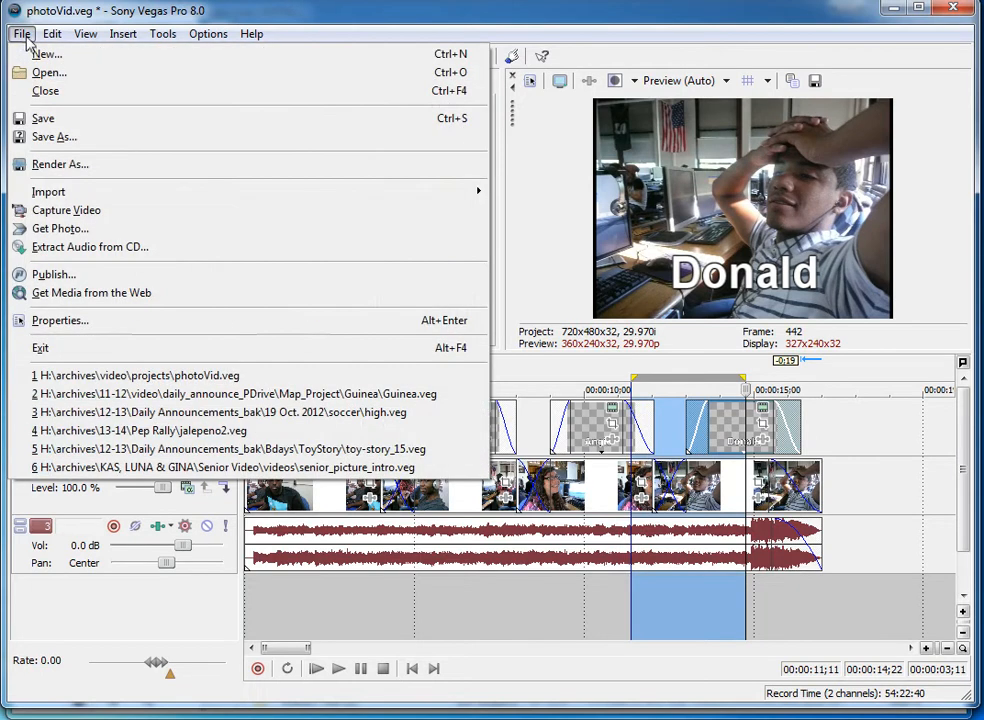
{"action": "left_click", "coordinate": [42, 165]}
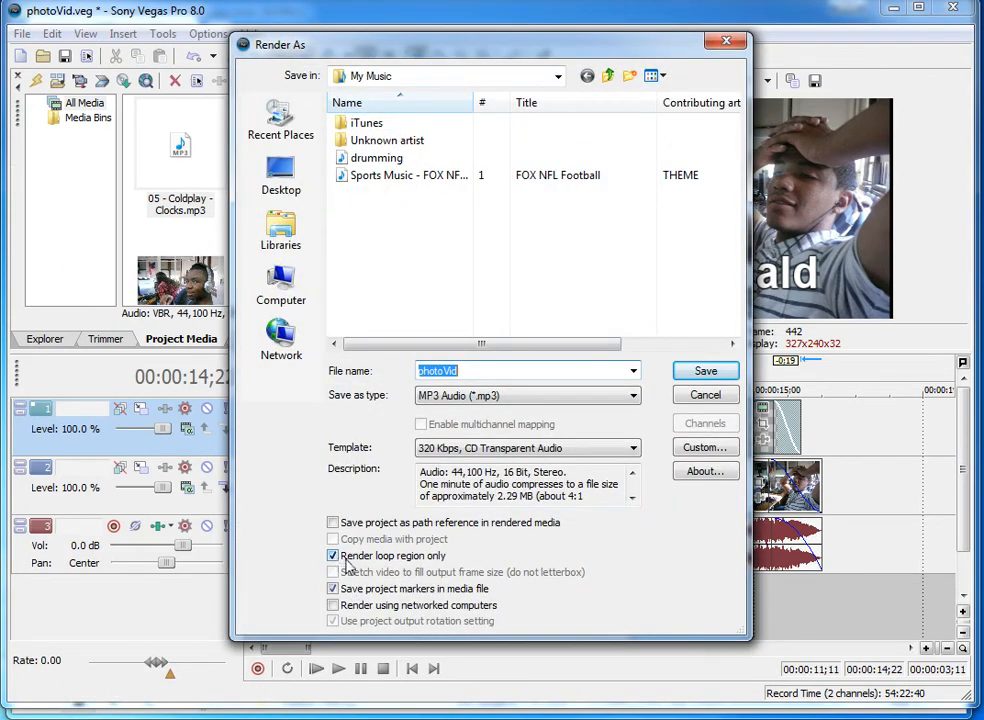
{"action": "left_click_drag", "start_coordinate": [335, 38], "coordinate": [128, 22]}
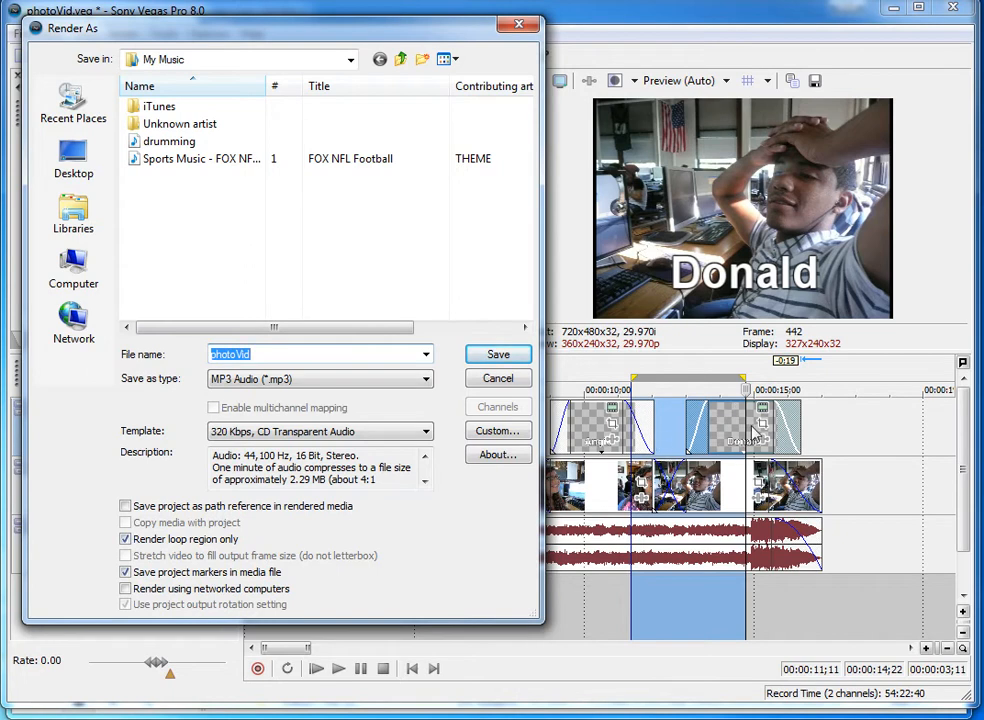
{"action": "left_click", "coordinate": [125, 540]}
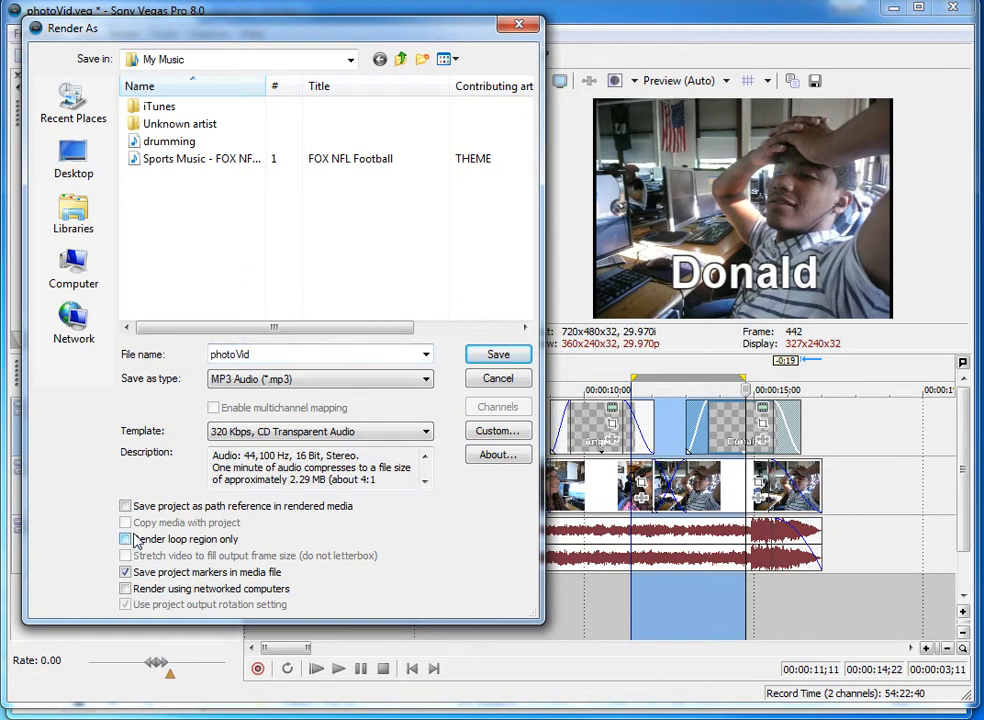
Set the render format to Windows Media Video V9 (*.wmv) with the Default Template.
{"action": "double_click", "coordinate": [277, 359]}
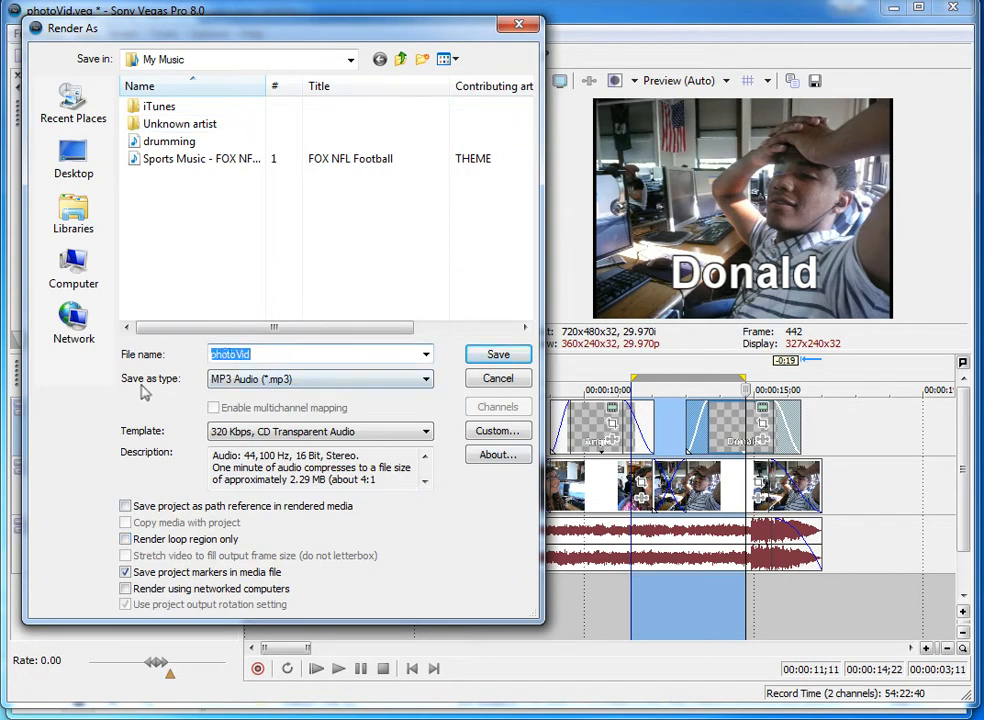
{"action": "left_click", "coordinate": [255, 385]}
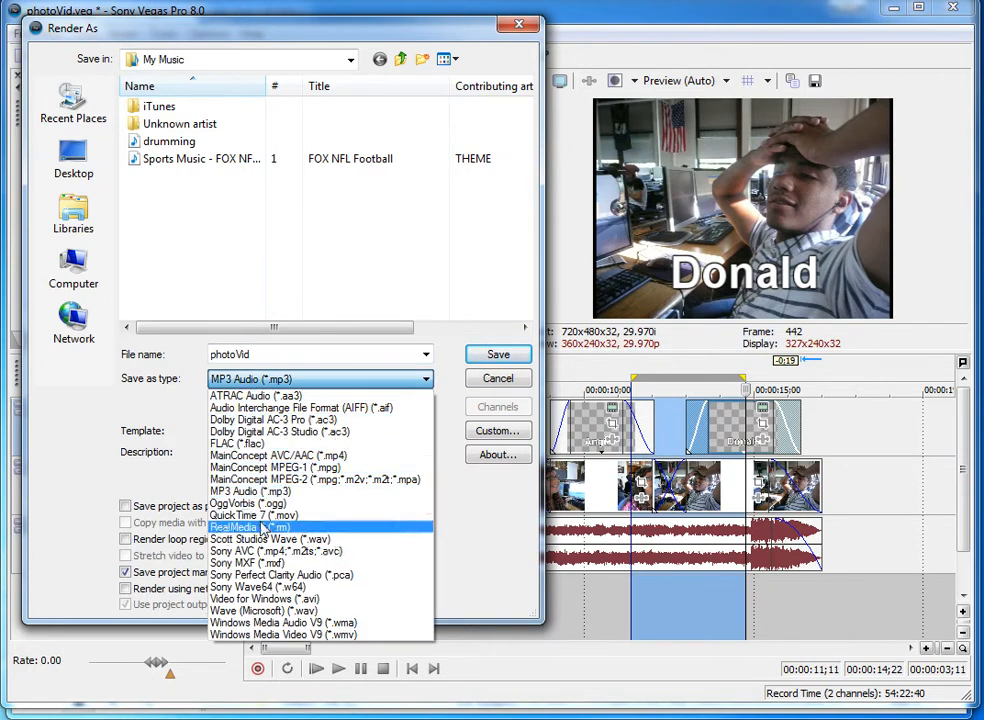
{"action": "left_click", "coordinate": [243, 640]}
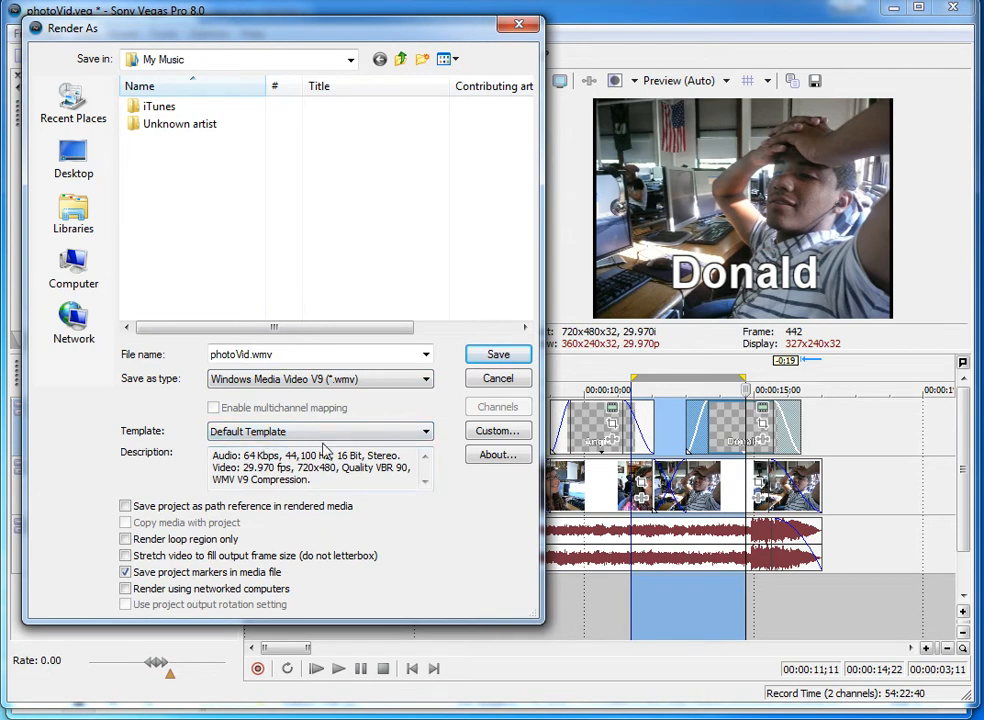
{"action": "left_click", "coordinate": [264, 436]}
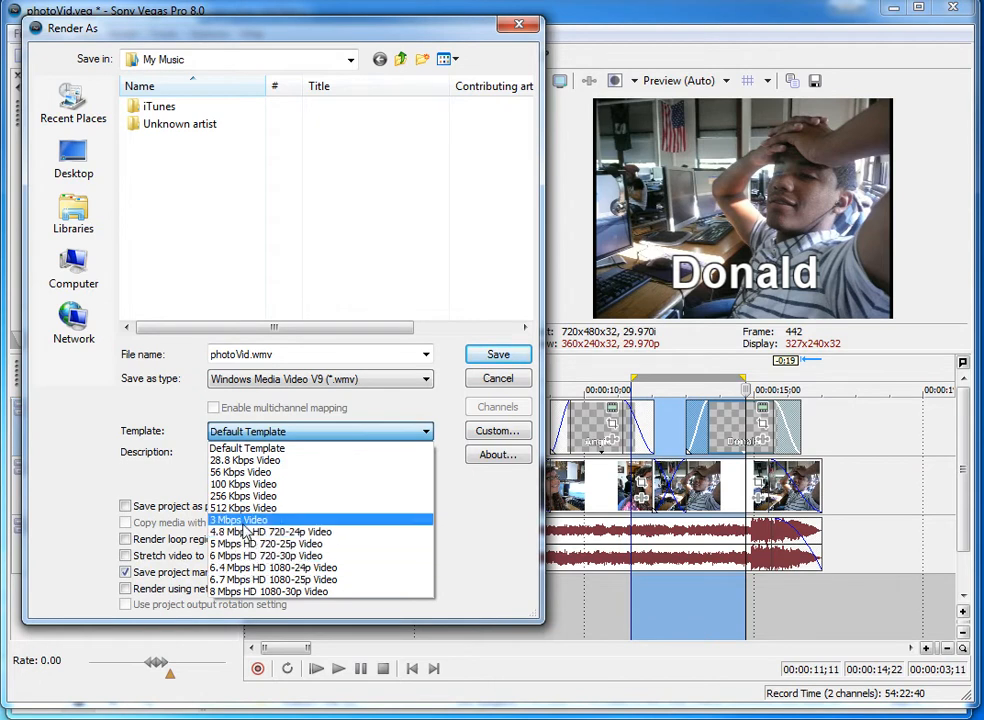
{"action": "left_click", "coordinate": [305, 436]}
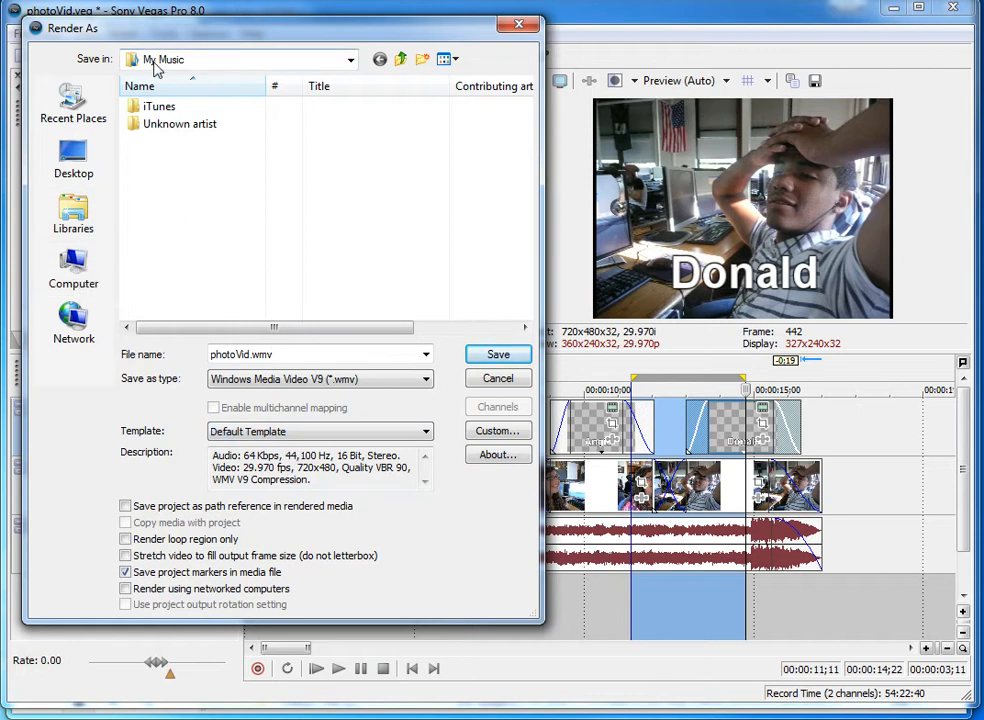
In the Adv Web folder on the H: drive, create a new folder named video and open it.
{"action": "left_click", "coordinate": [89, 285]}
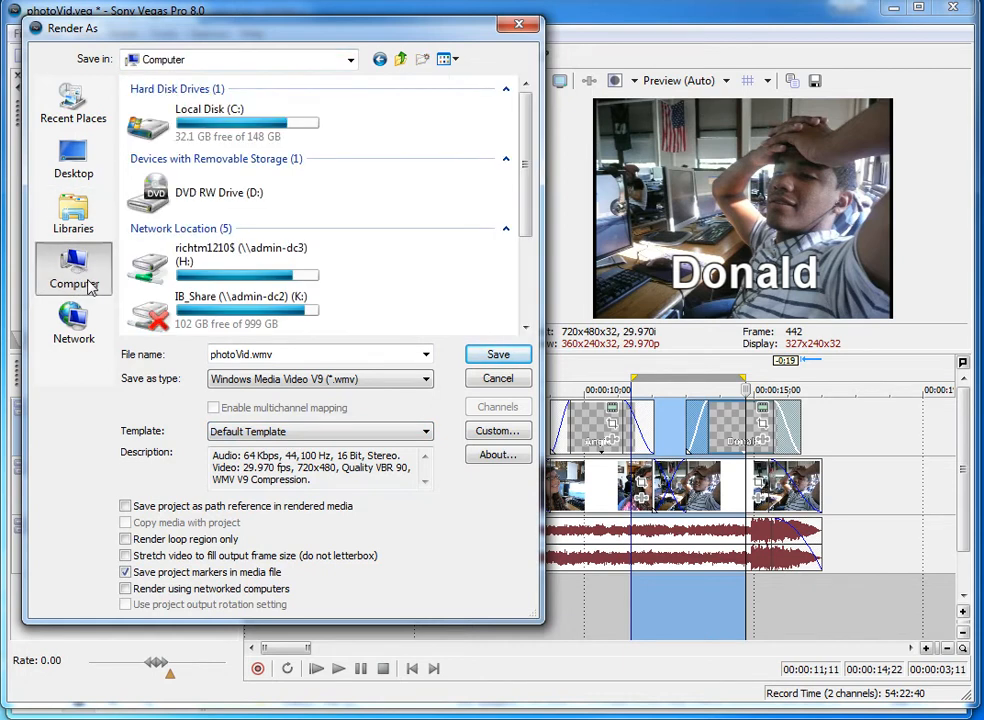
{"action": "double_click", "coordinate": [167, 276]}
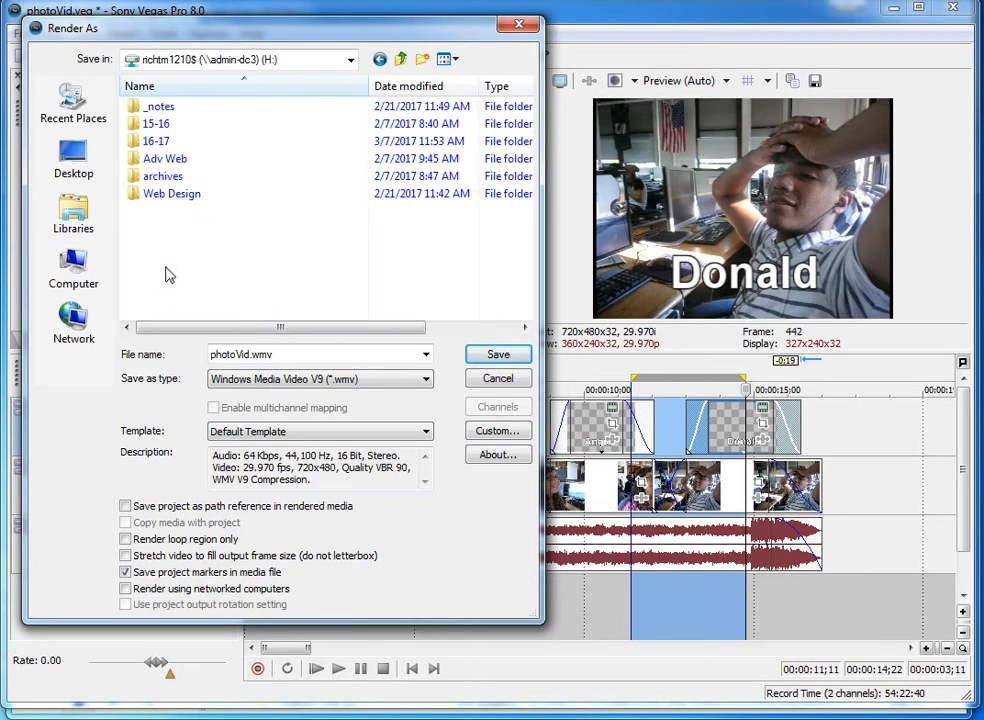
{"action": "double_click", "coordinate": [152, 159]}
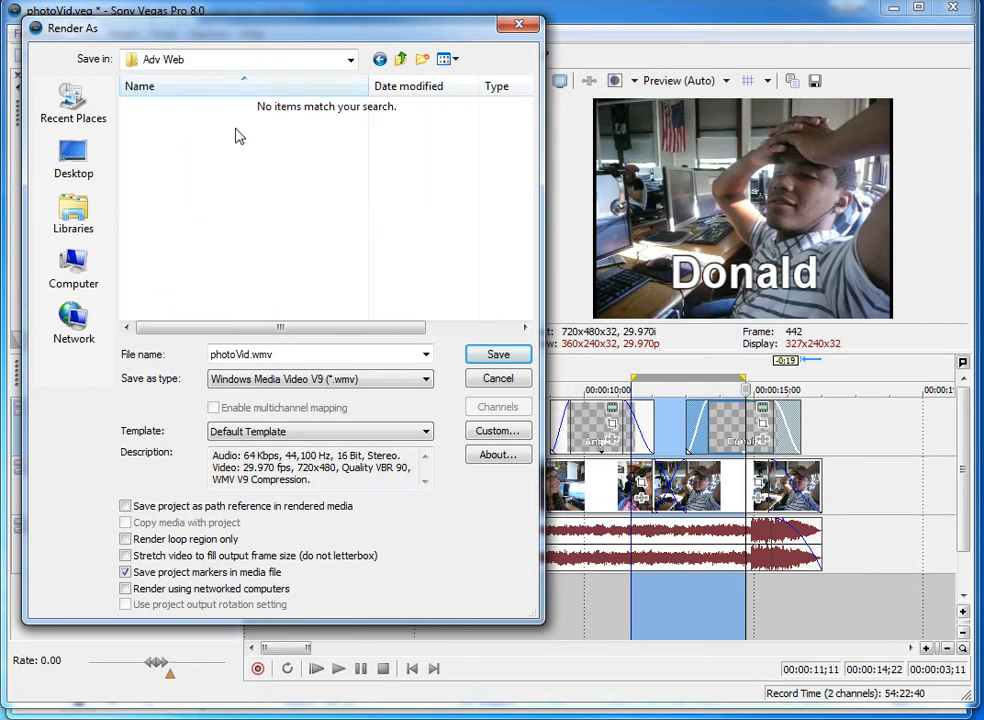
{"action": "left_click", "coordinate": [422, 59]}
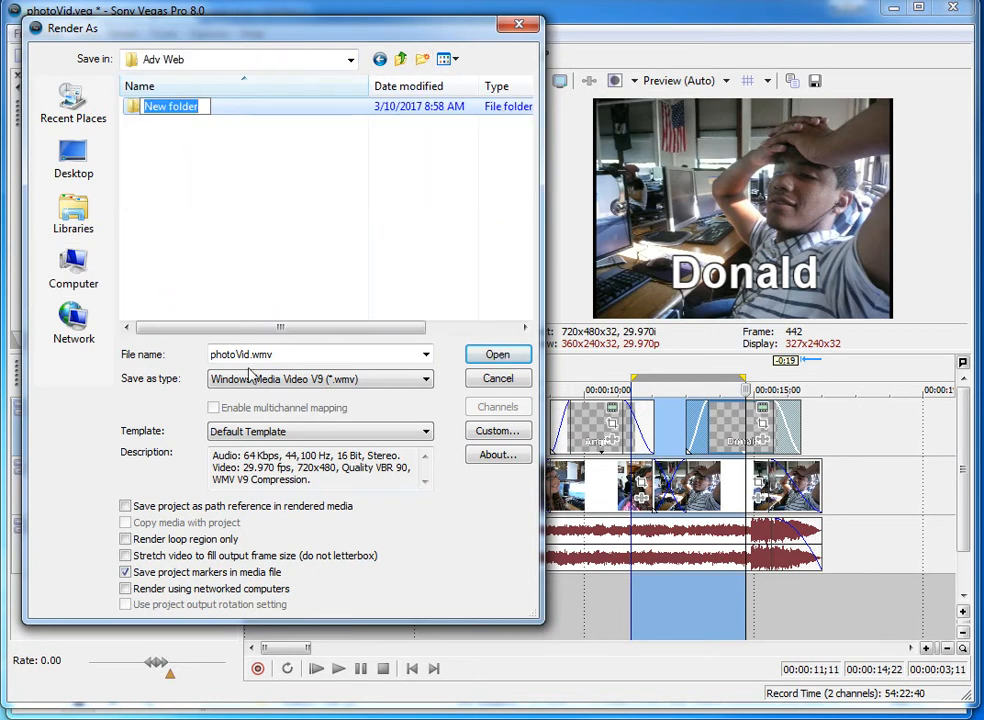
{"action": "type", "text": "video"}
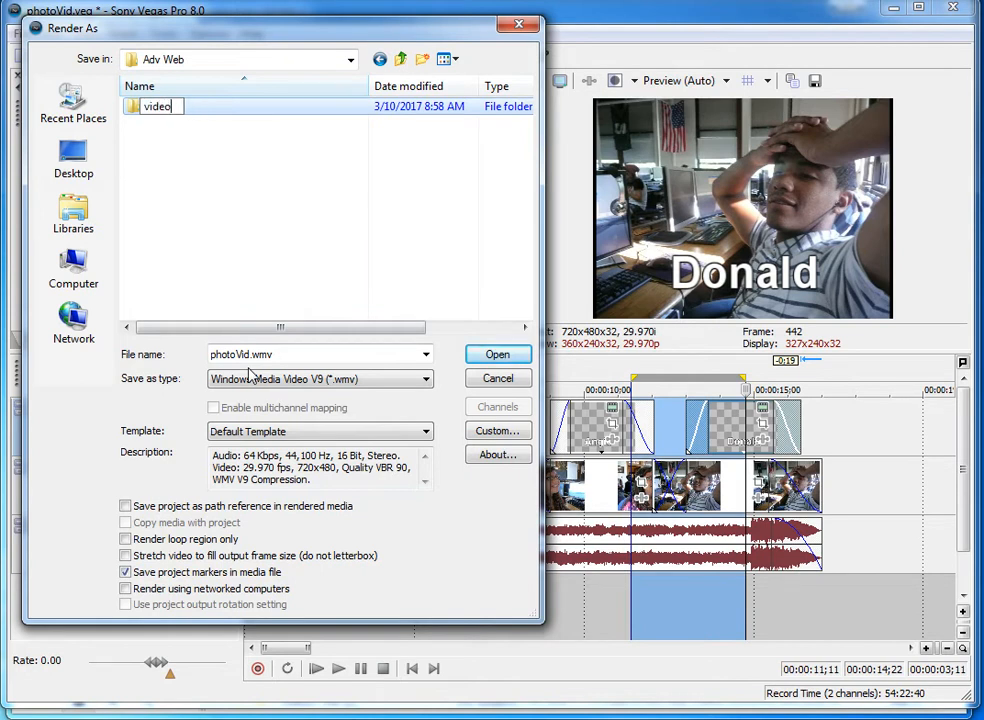
{"action": "left_click", "coordinate": [222, 292]}
{"action": "double_click", "coordinate": [134, 113]}
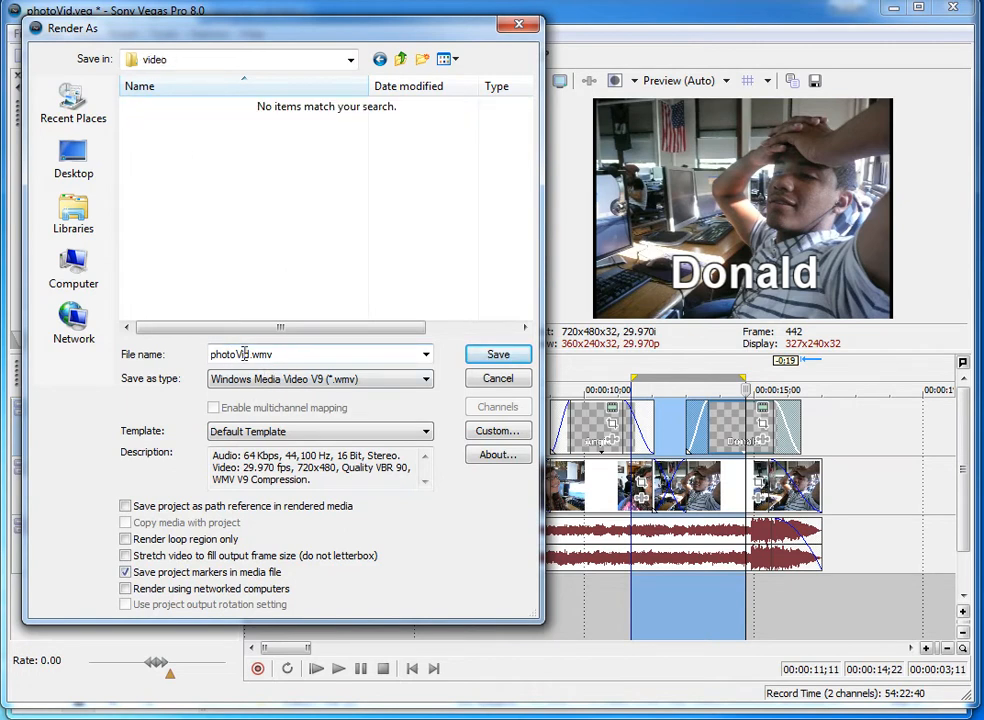
Render the project as photoVid.wmv into the video folder and close the rendering progress dialog.
{"action": "left_click", "coordinate": [497, 356]}
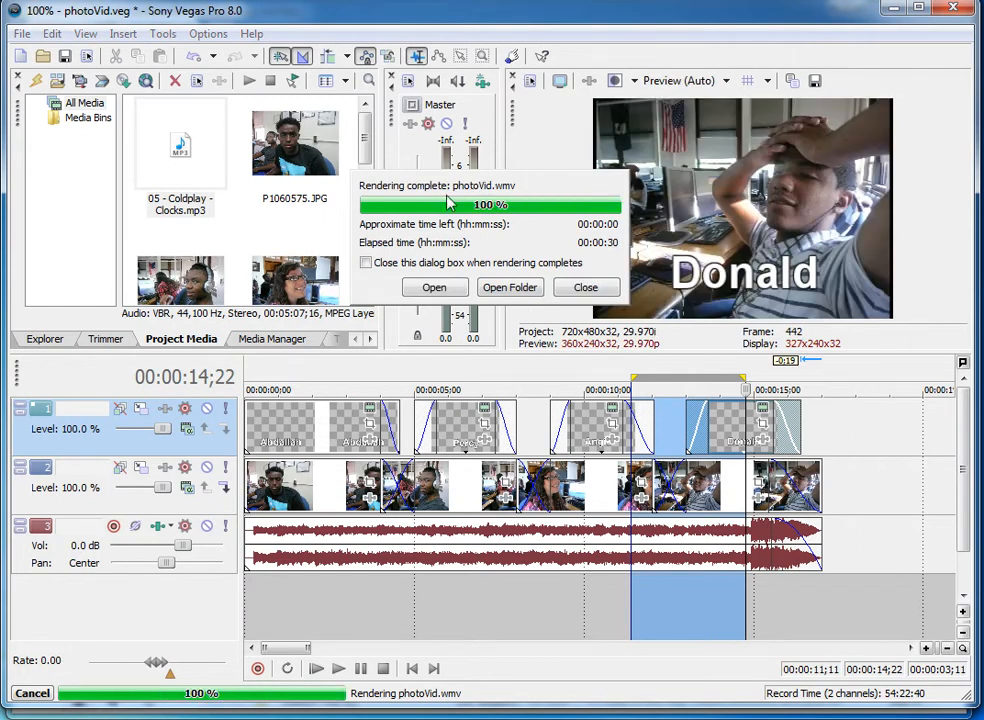
{"action": "left_click", "coordinate": [516, 287]}
{"action": "left_click", "coordinate": [586, 287]}
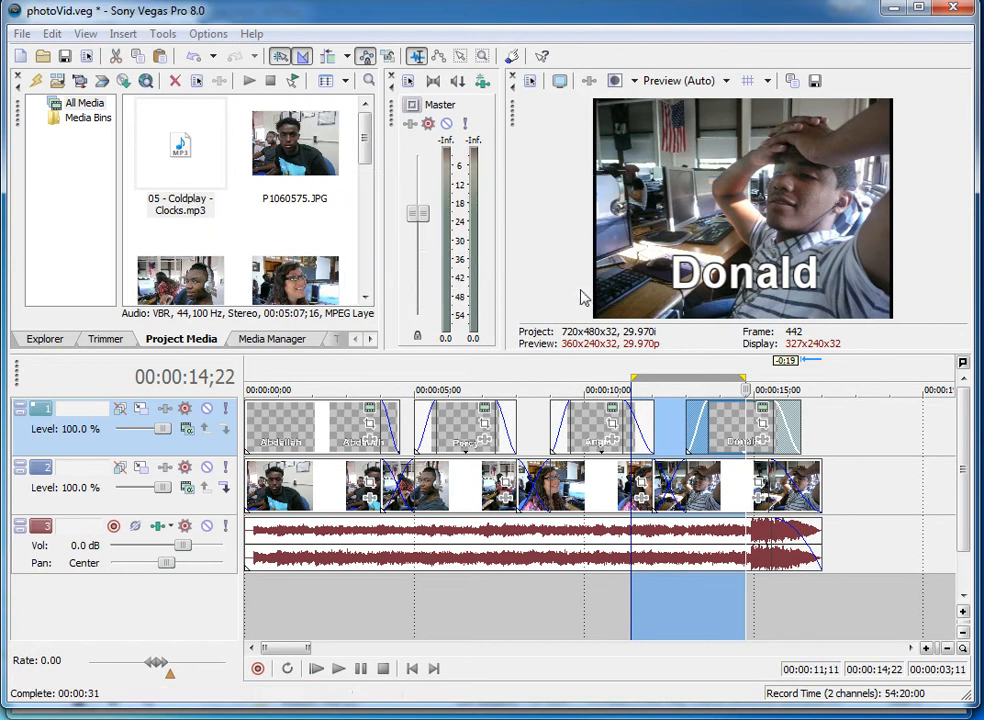
Save the project as photoVid Vegas project file in the video folder inside Adv Web on the H: drive.
{"action": "left_click", "coordinate": [21, 33]}
{"action": "left_click", "coordinate": [55, 138]}
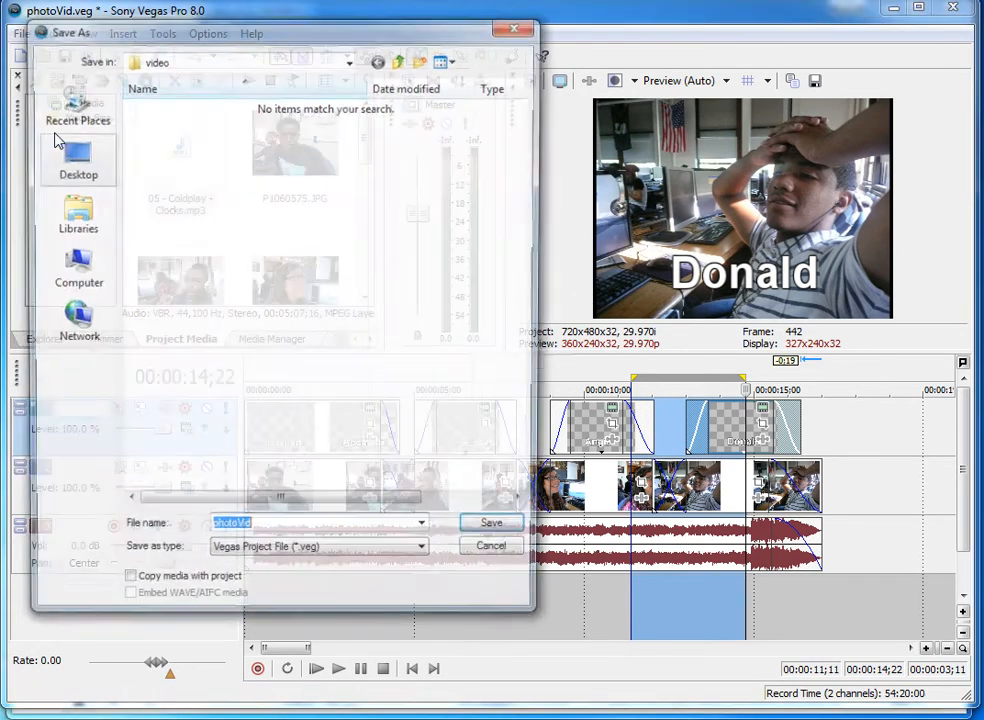
{"action": "left_click", "coordinate": [72, 262]}
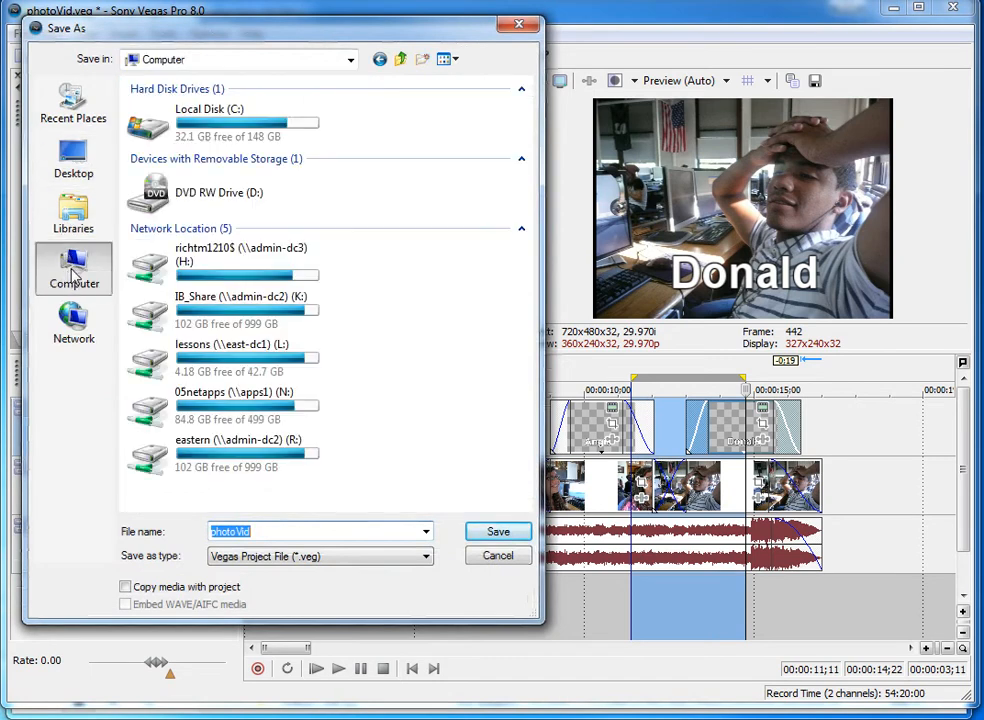
{"action": "left_click", "coordinate": [186, 263]}
{"action": "double_click", "coordinate": [186, 263]}
{"action": "double_click", "coordinate": [154, 158]}
{"action": "double_click", "coordinate": [146, 108]}
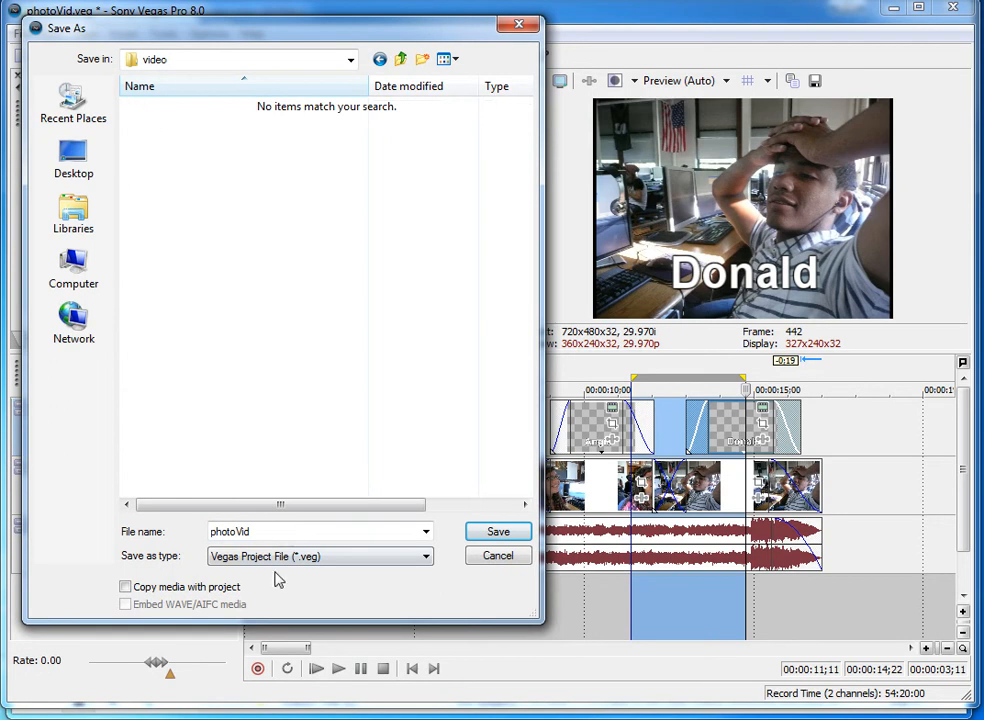
{"action": "left_click", "coordinate": [496, 533]}
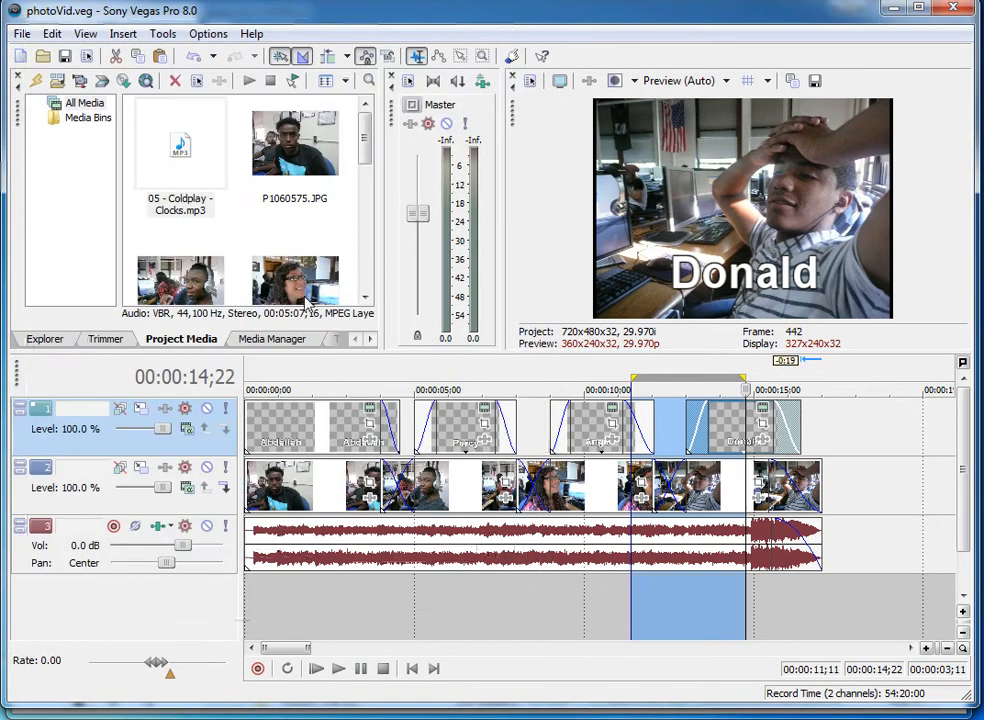
Switch to the browser, open YouTube from the Google apps menu and allow its notifications.
{"action": "left_click", "coordinate": [893, 10]}
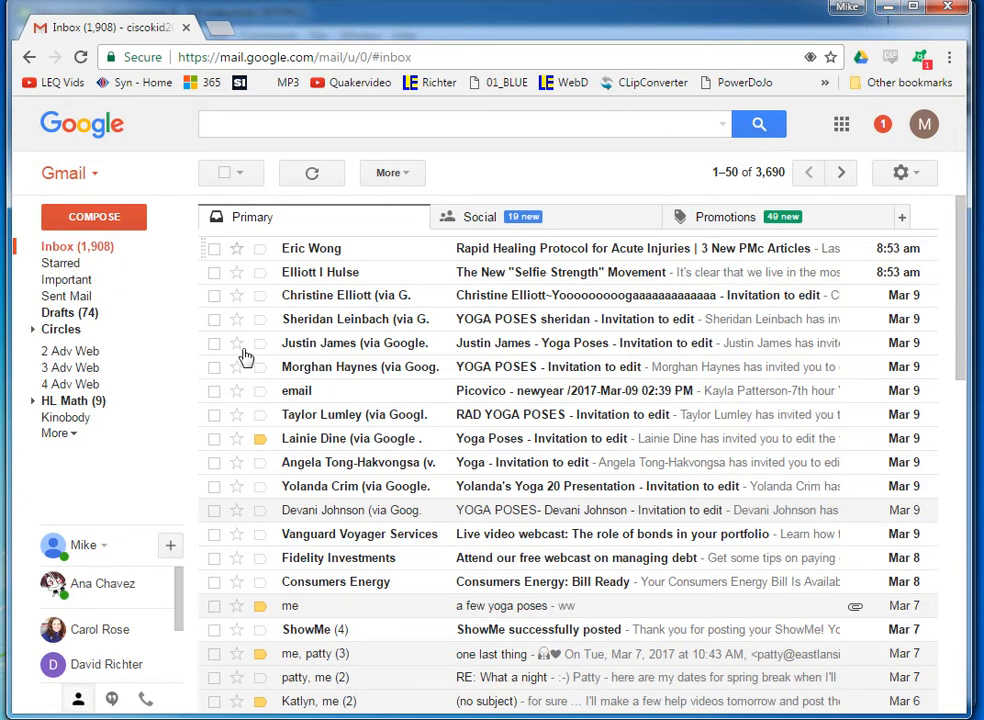
{"action": "mouse_move", "coordinate": [325, 279]}
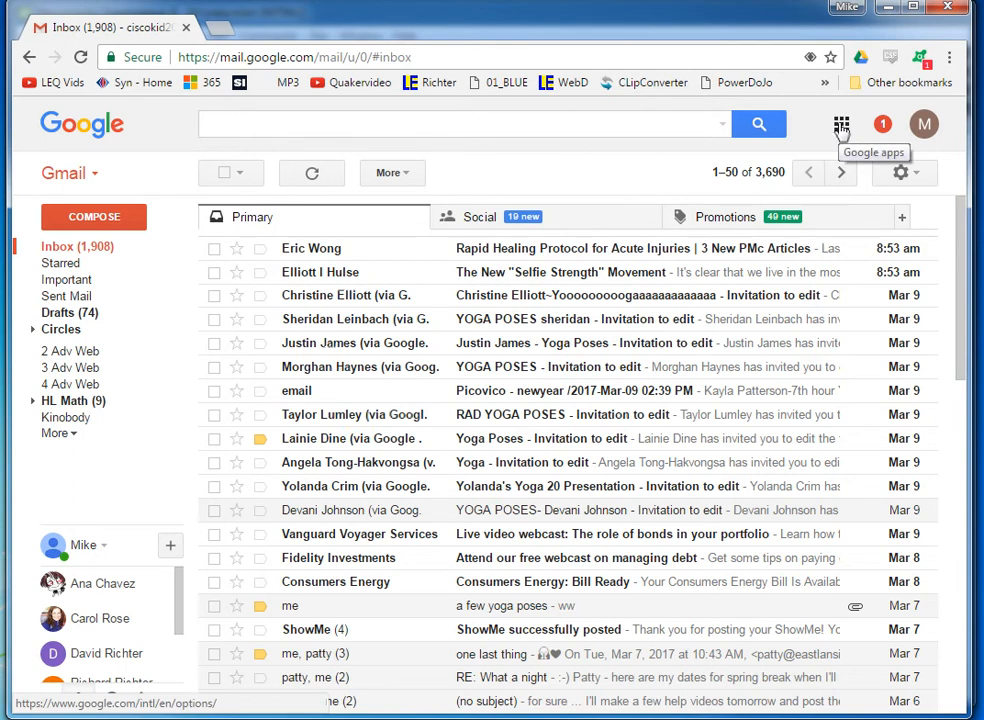
{"action": "left_click", "coordinate": [841, 127]}
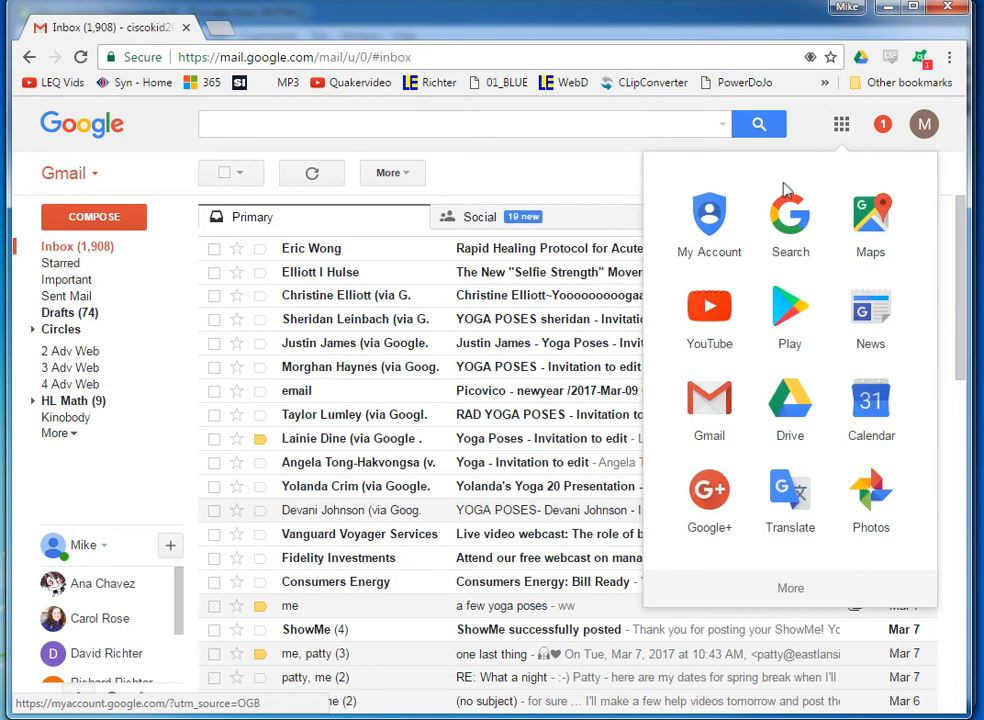
{"action": "left_click", "coordinate": [712, 332]}
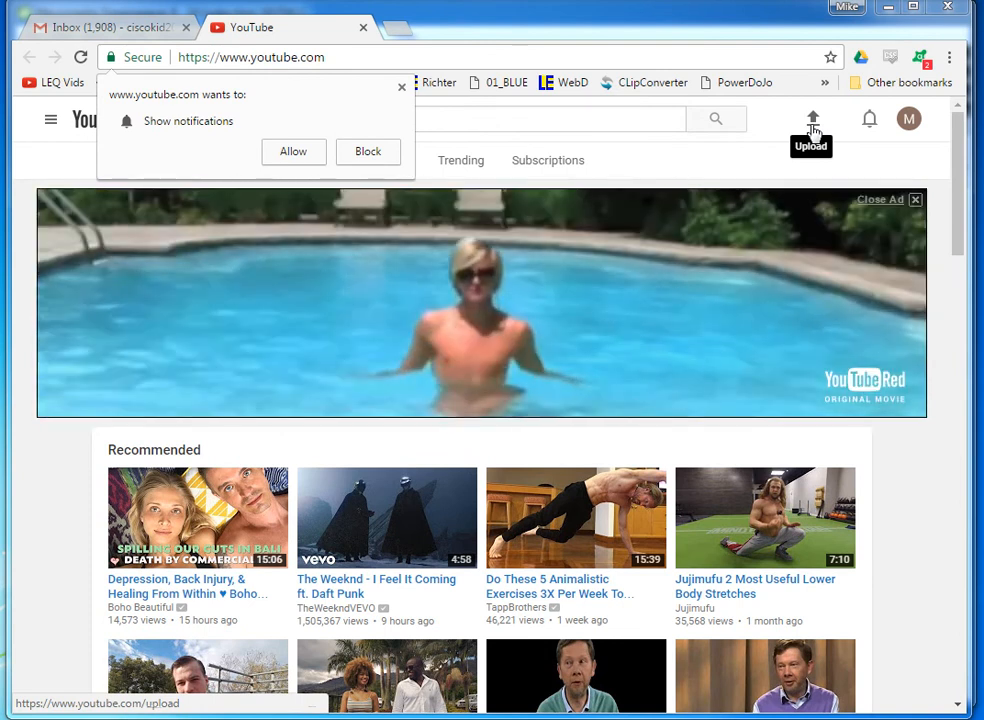
{"action": "left_click", "coordinate": [297, 152]}
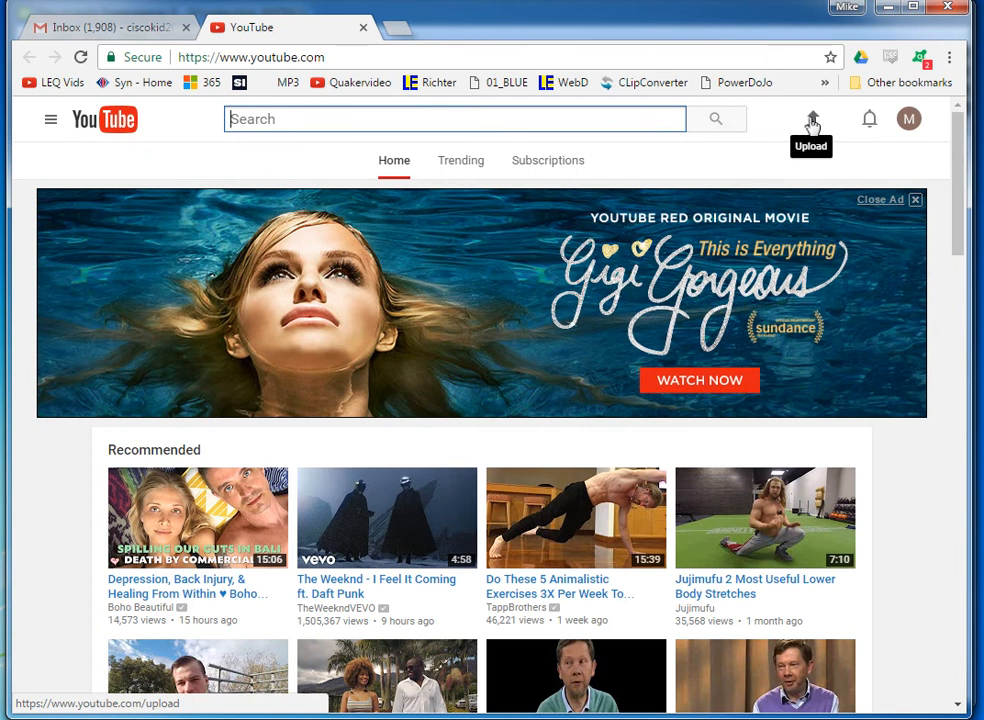
Upload photoVid.wmv from the H: drive's Adv Web video folder to YouTube.
{"action": "left_click", "coordinate": [811, 121]}
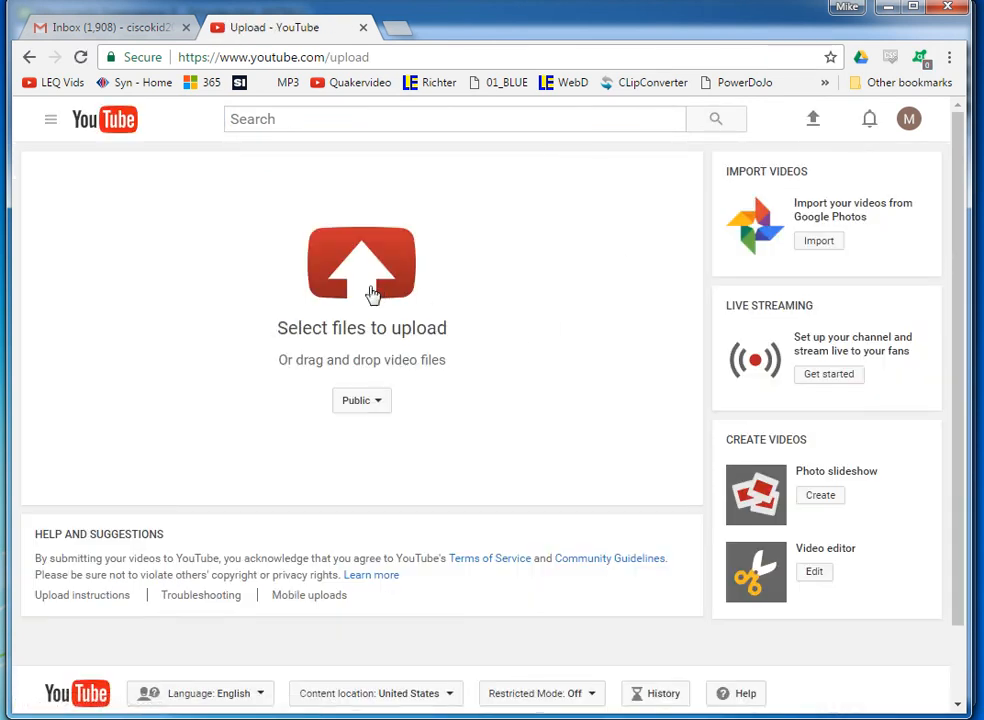
{"action": "left_click", "coordinate": [358, 289]}
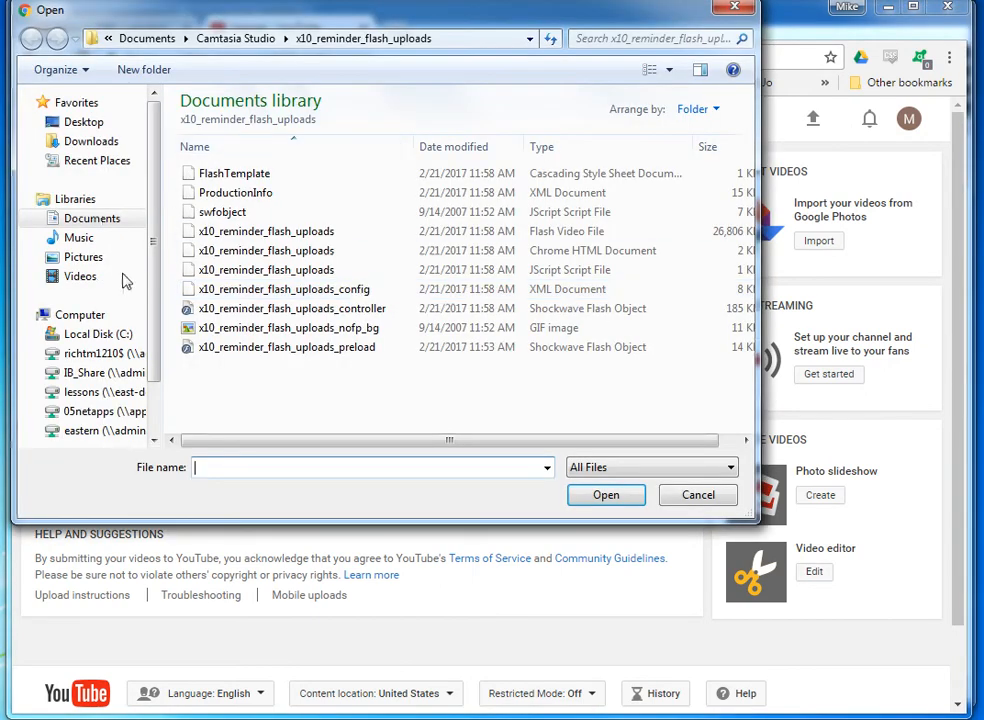
{"action": "left_click", "coordinate": [92, 354]}
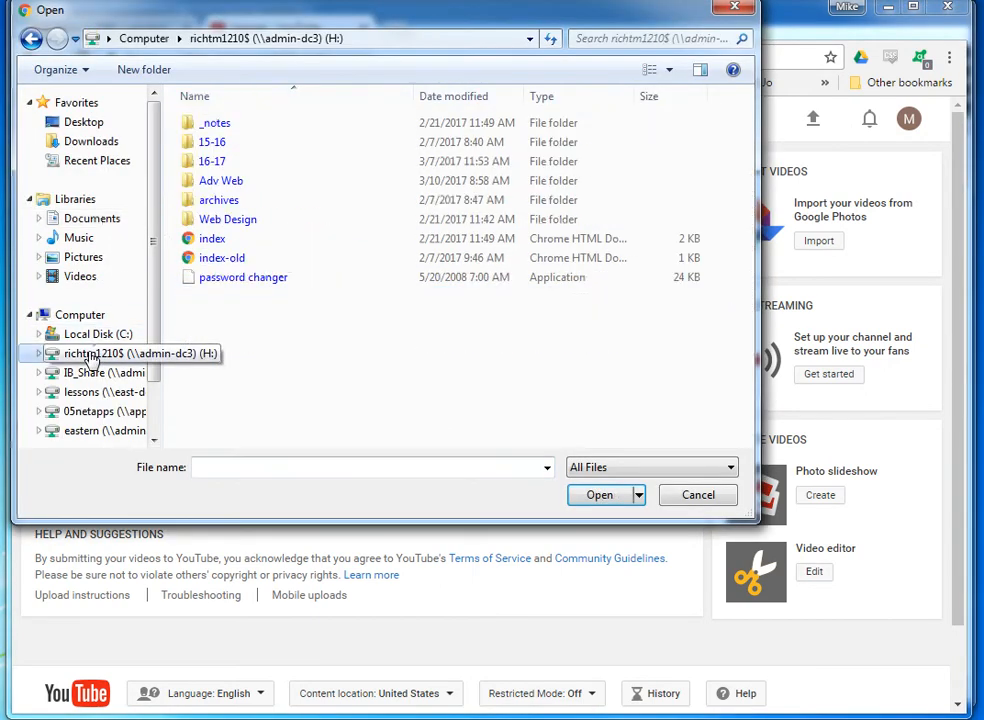
{"action": "double_click", "coordinate": [213, 189]}
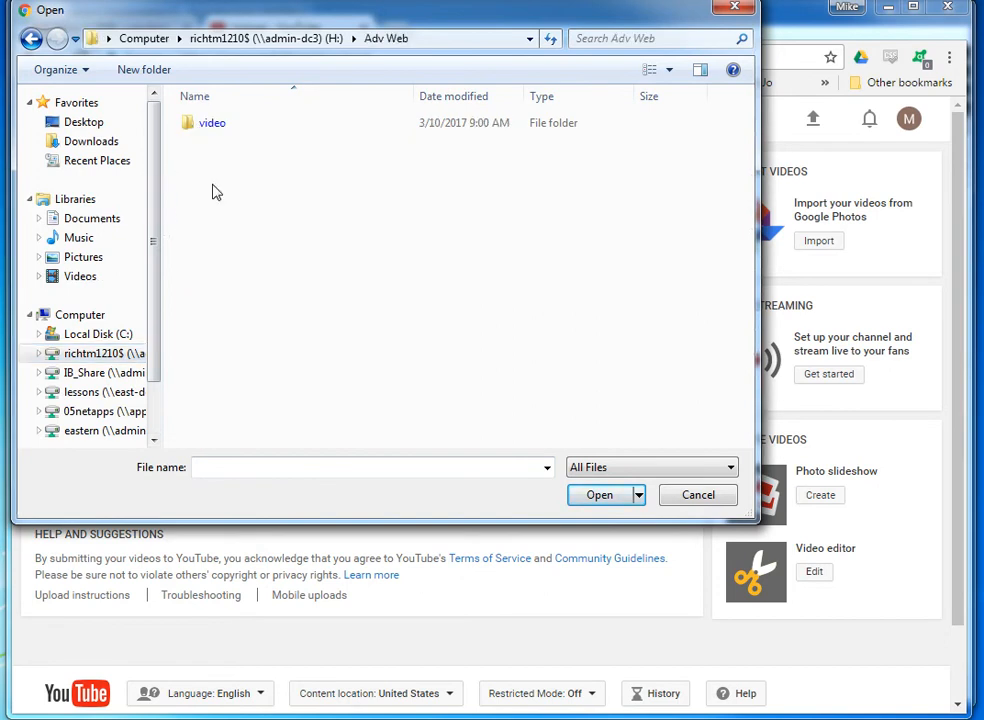
{"action": "double_click", "coordinate": [198, 126]}
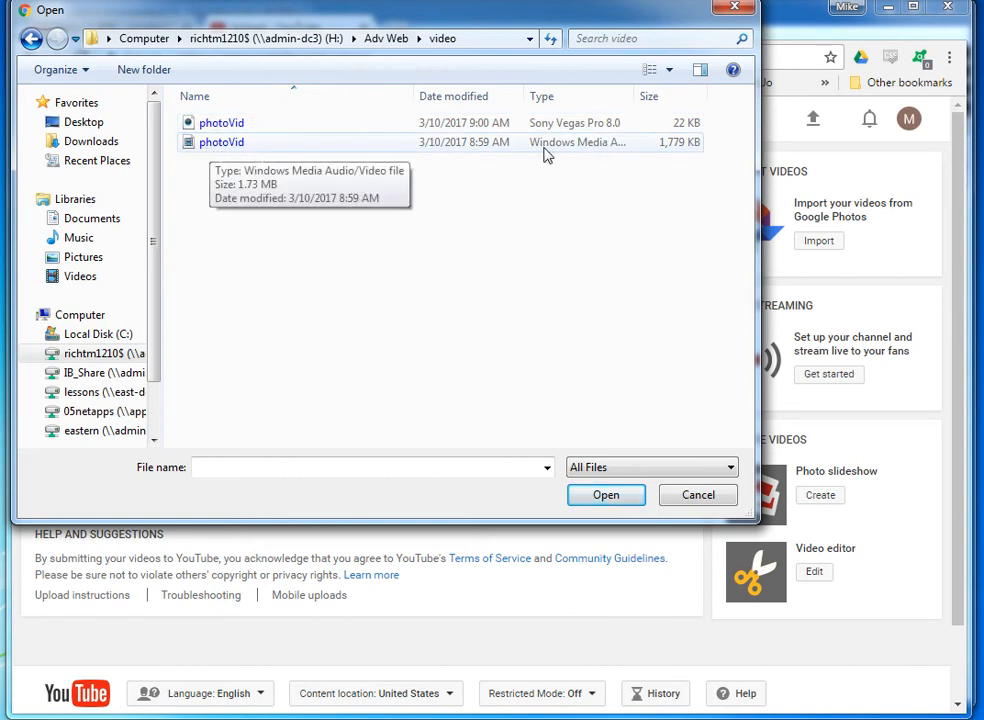
{"action": "left_click_drag", "start_coordinate": [635, 96], "coordinate": [683, 96]}
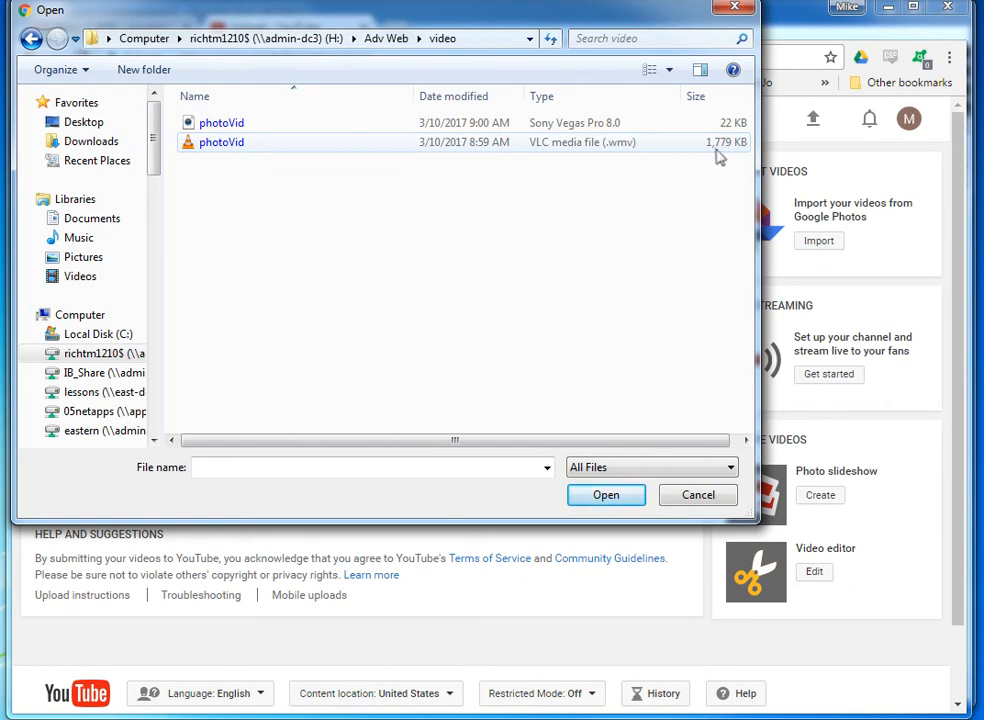
{"action": "left_click", "coordinate": [212, 145]}
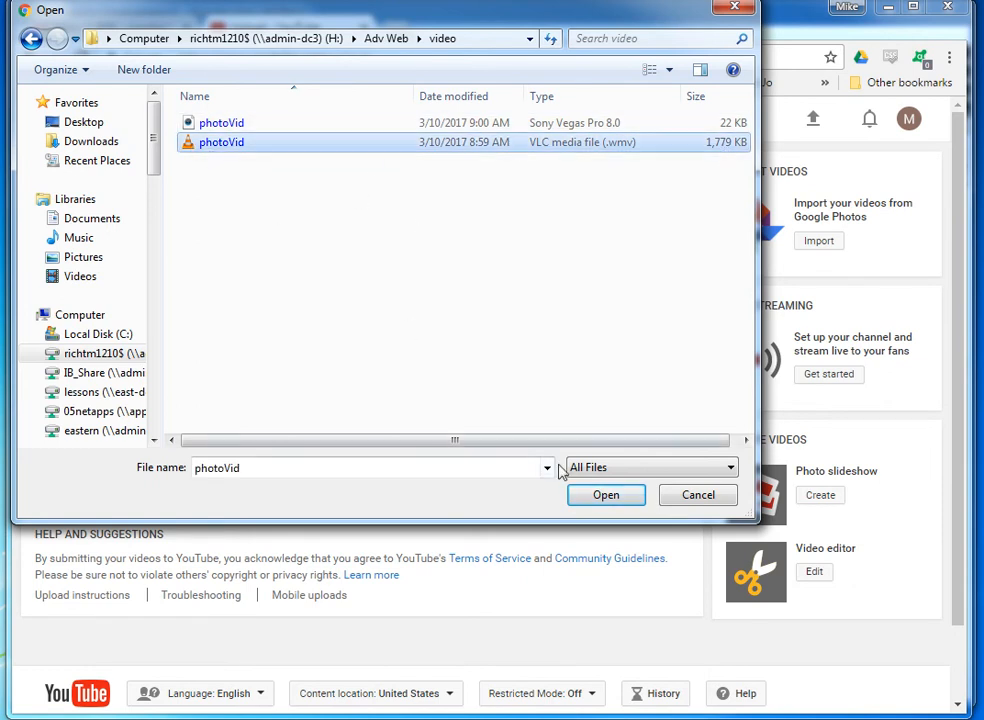
{"action": "left_click", "coordinate": [605, 495]}
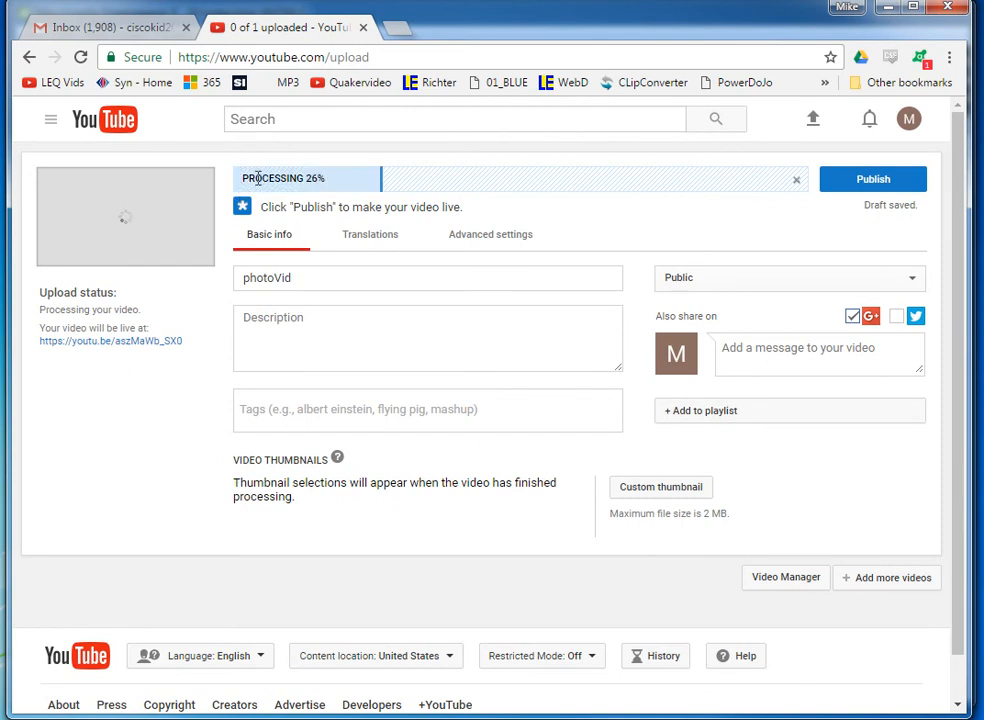
Publish the uploaded video, open its watch page and pause playback.
{"action": "left_click", "coordinate": [866, 186]}
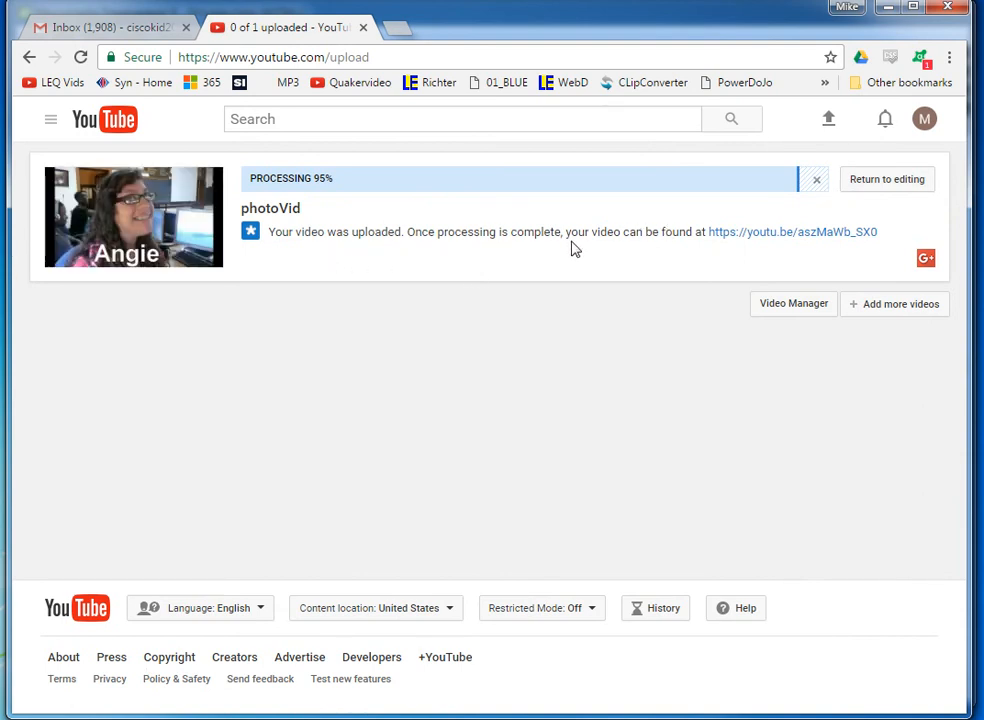
{"action": "left_click", "coordinate": [762, 234]}
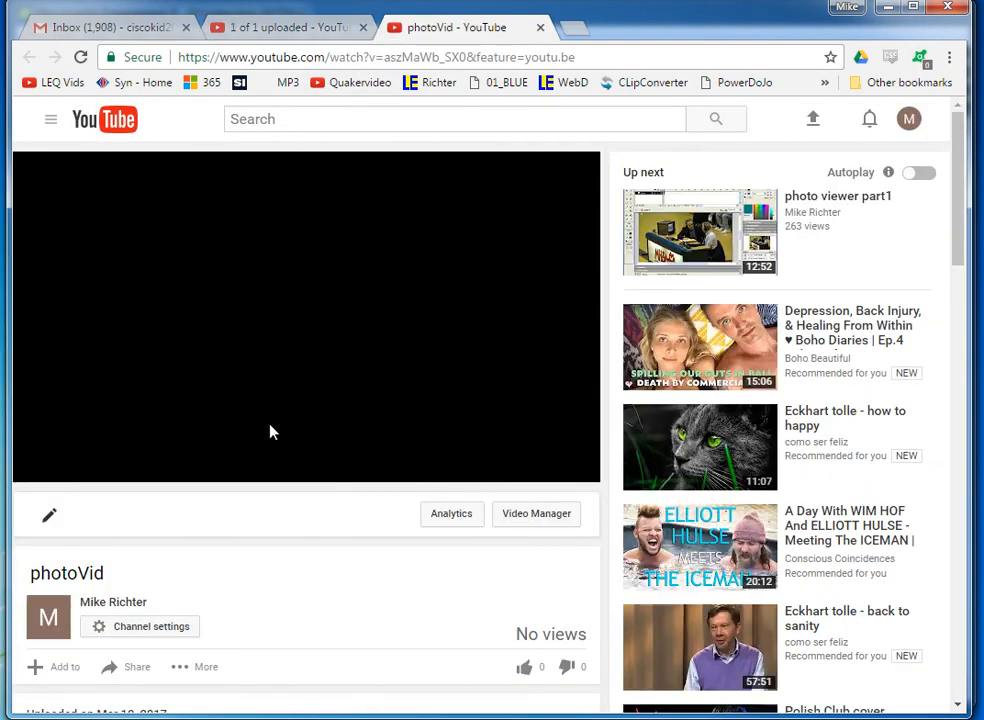
{"action": "scroll", "coordinate": [215, 421], "scroll_direction": "down", "scroll_amount": 2}
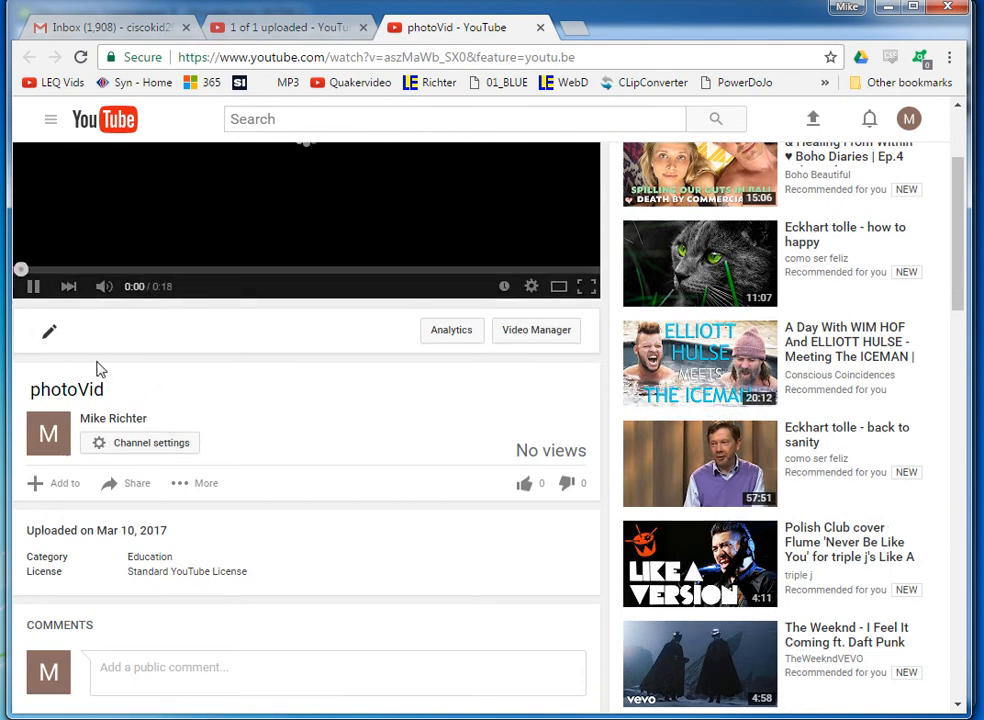
{"action": "left_click", "coordinate": [31, 284]}
Open the video's Share options and copy its short link.
{"action": "left_click", "coordinate": [133, 485]}
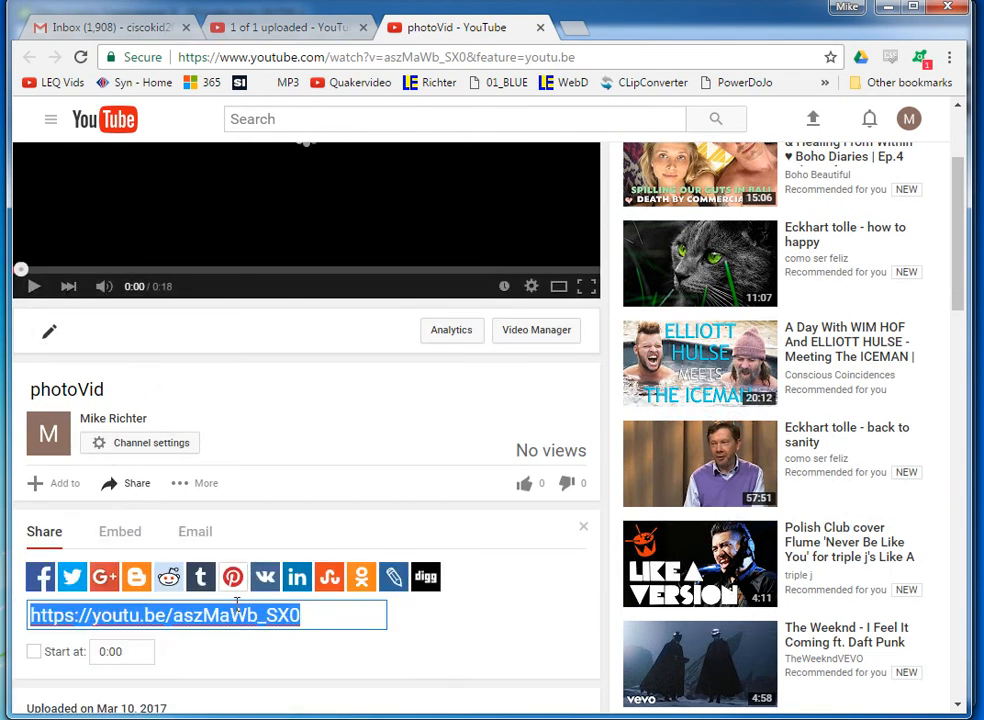
{"action": "scroll", "coordinate": [176, 566], "scroll_direction": "down", "scroll_amount": 2}
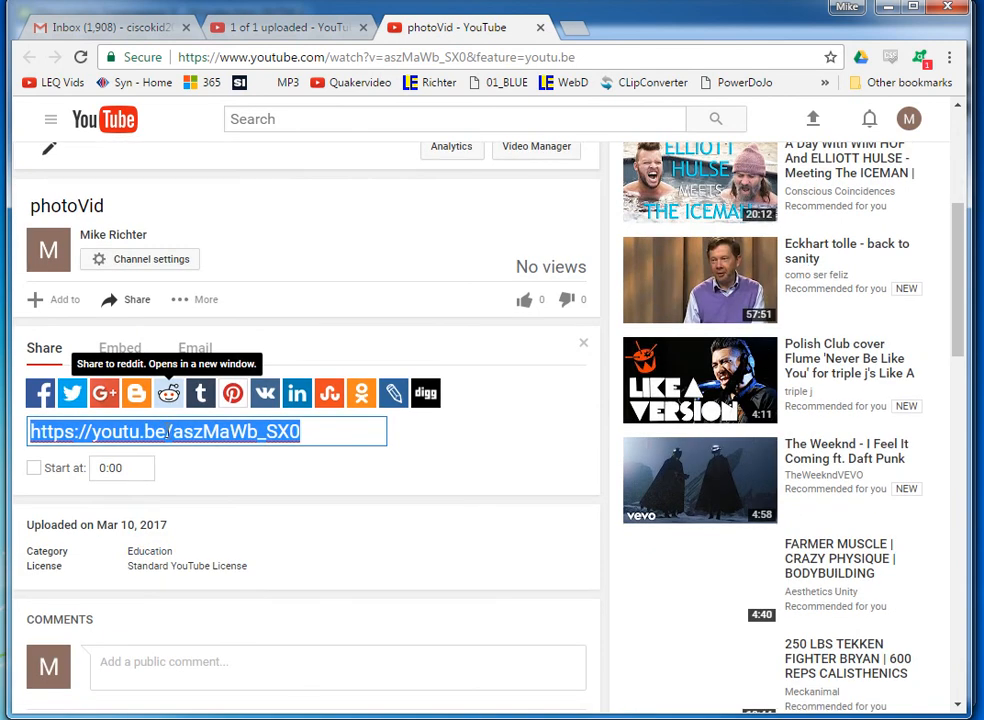
{"action": "right_click", "coordinate": [168, 430]}
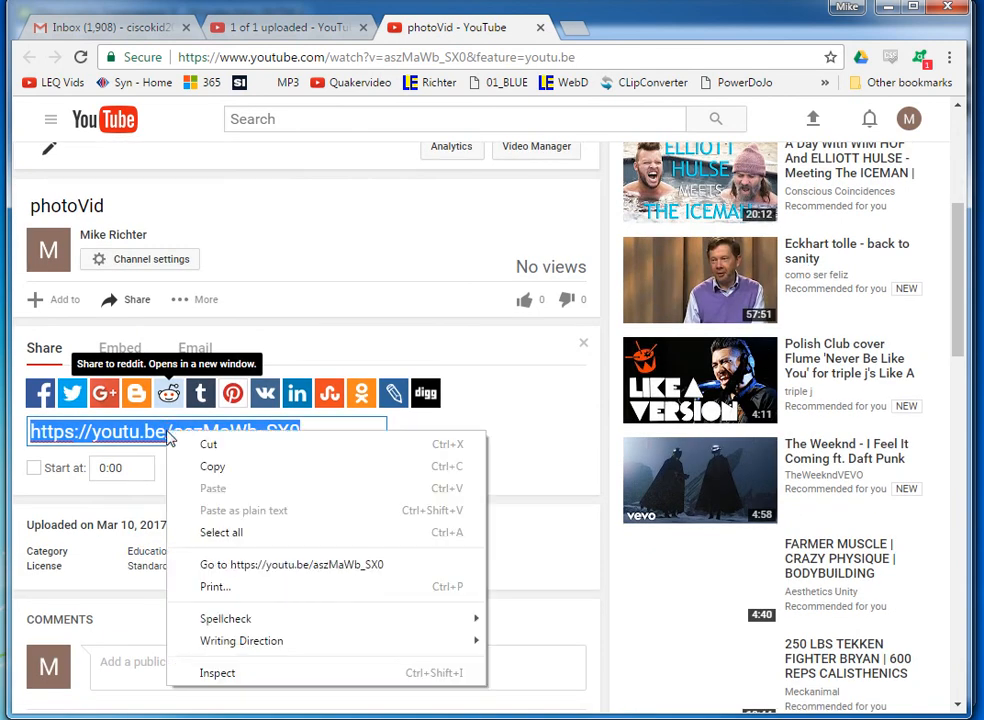
{"action": "left_click", "coordinate": [212, 466]}
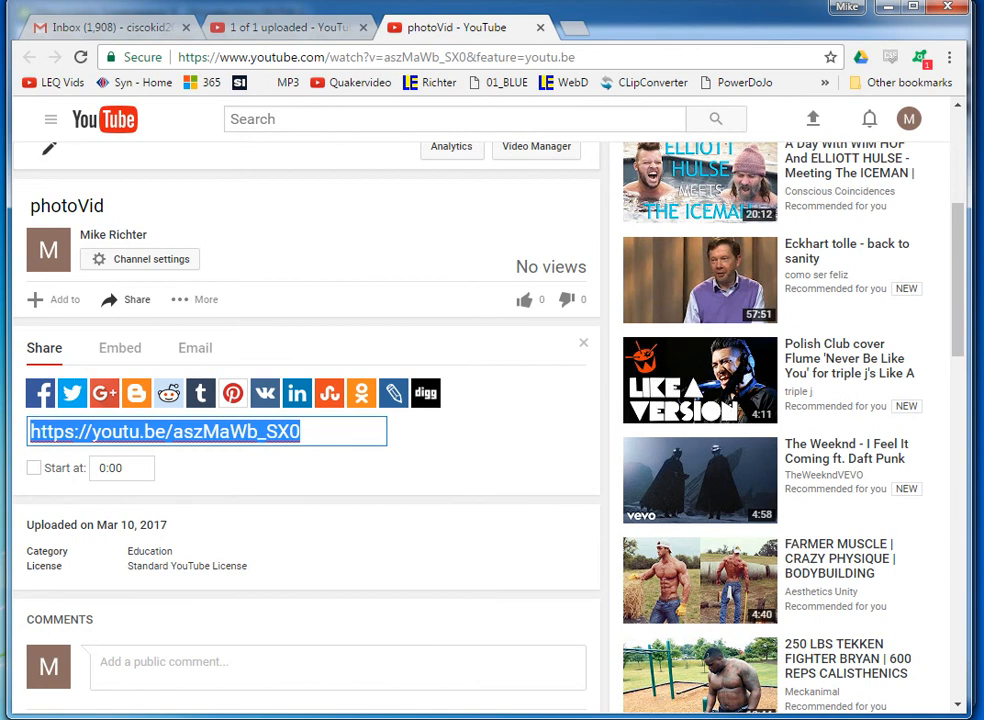
{"action": "key", "text": "alt+Tab"}
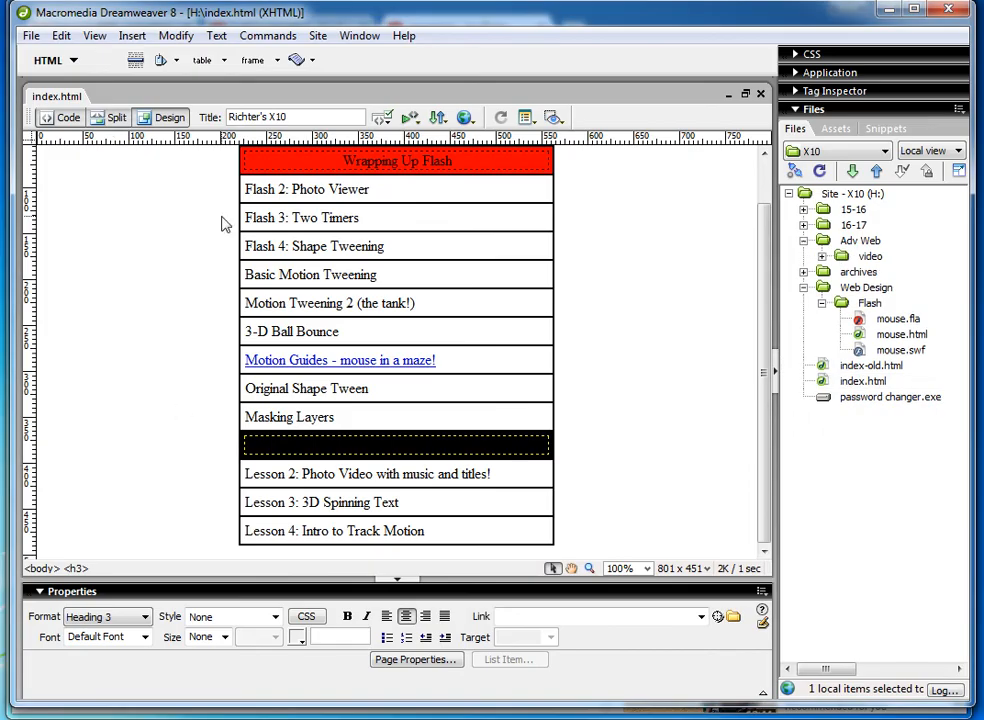
{"action": "left_click", "coordinate": [265, 485]}
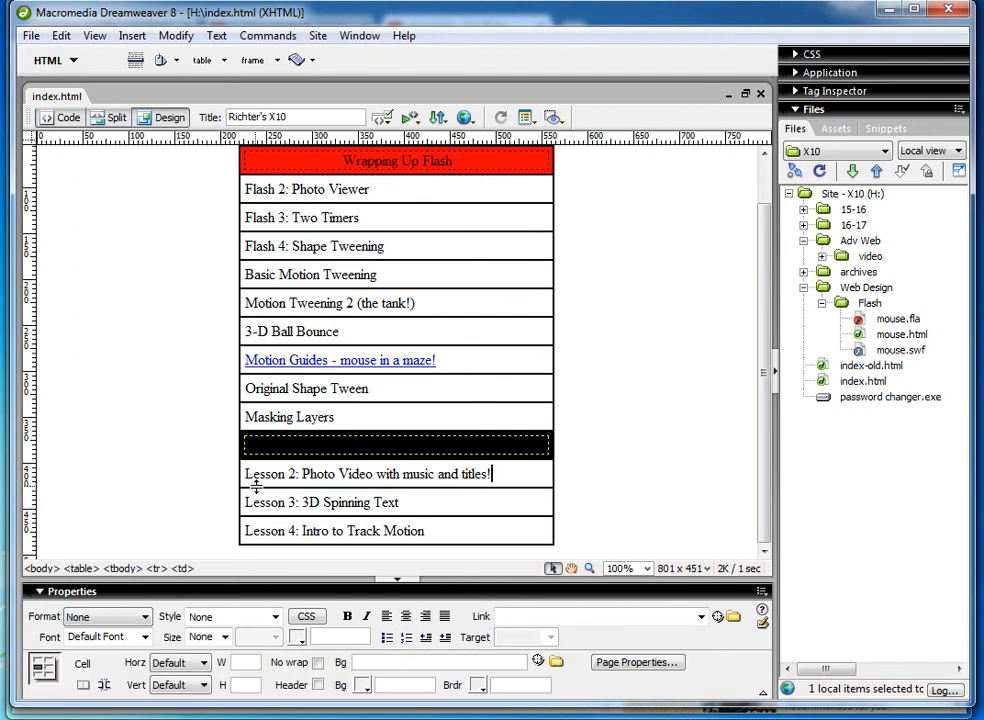
{"action": "triple_click", "coordinate": [248, 477]}
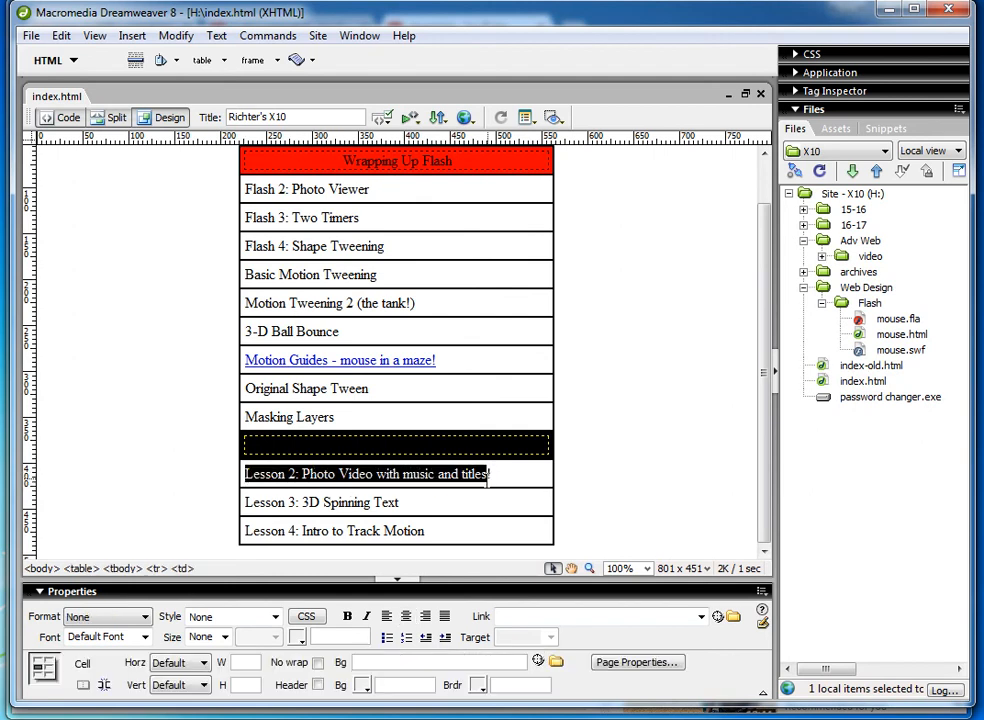
{"action": "right_click", "coordinate": [518, 620]}
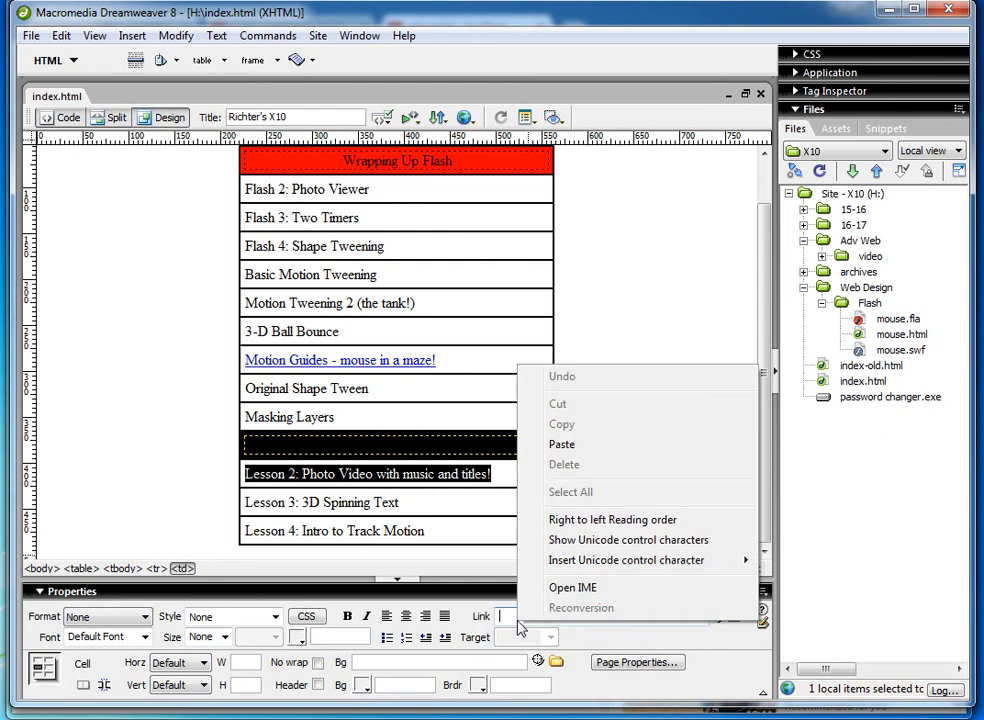
{"action": "left_click", "coordinate": [578, 450]}
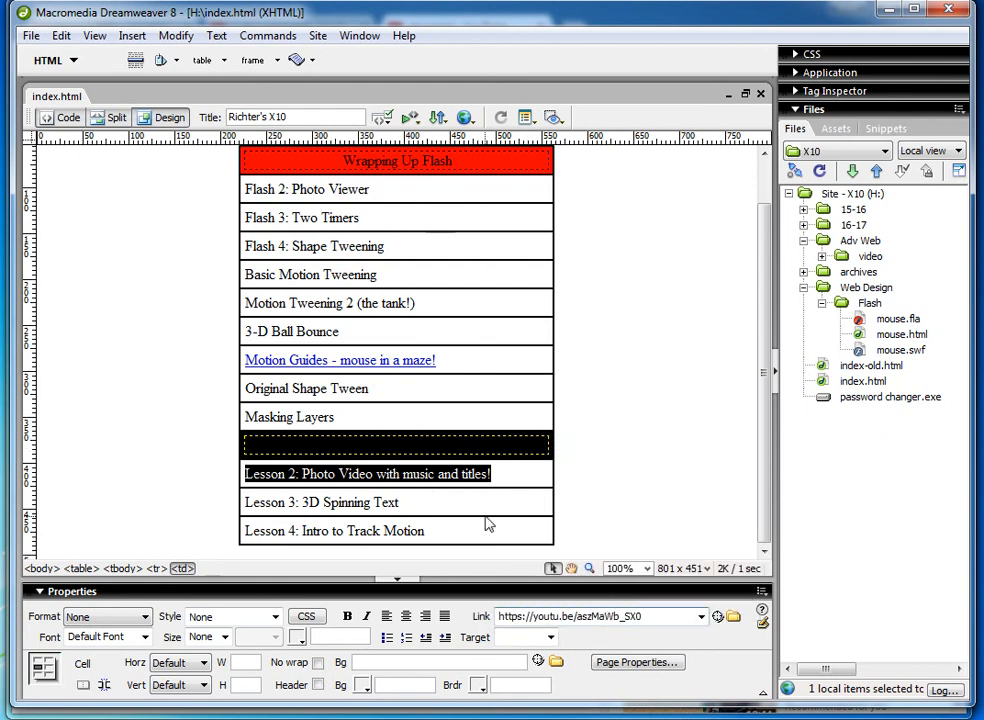
{"action": "left_click", "coordinate": [401, 501]}
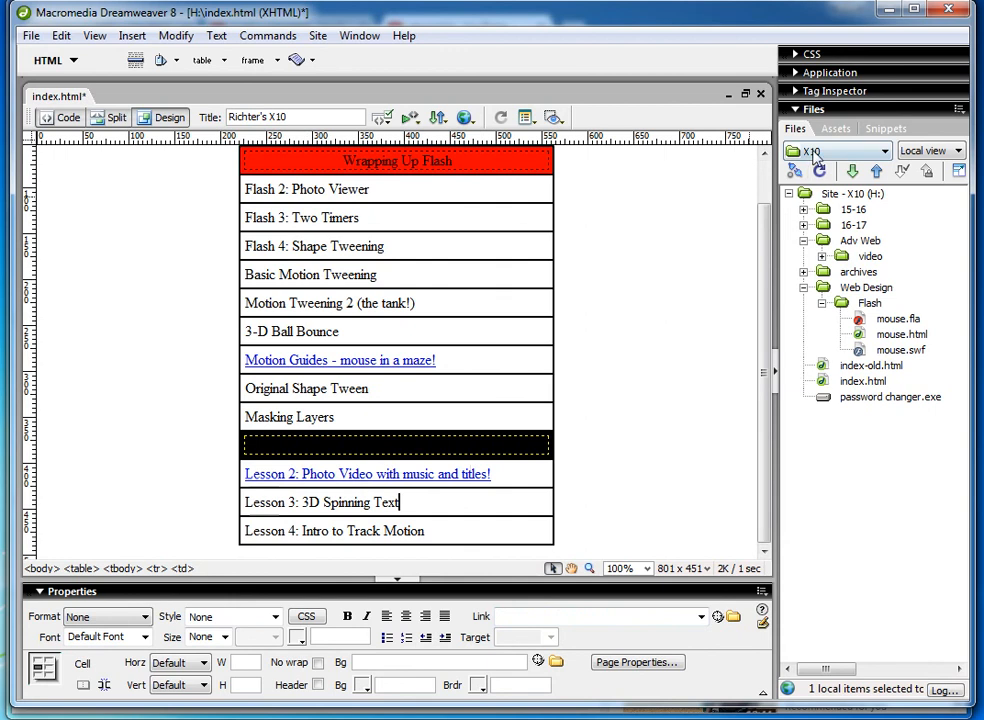
Connect to the remote site and put index.html, saving it first and declining to put dependent files.
{"action": "left_click", "coordinate": [795, 172]}
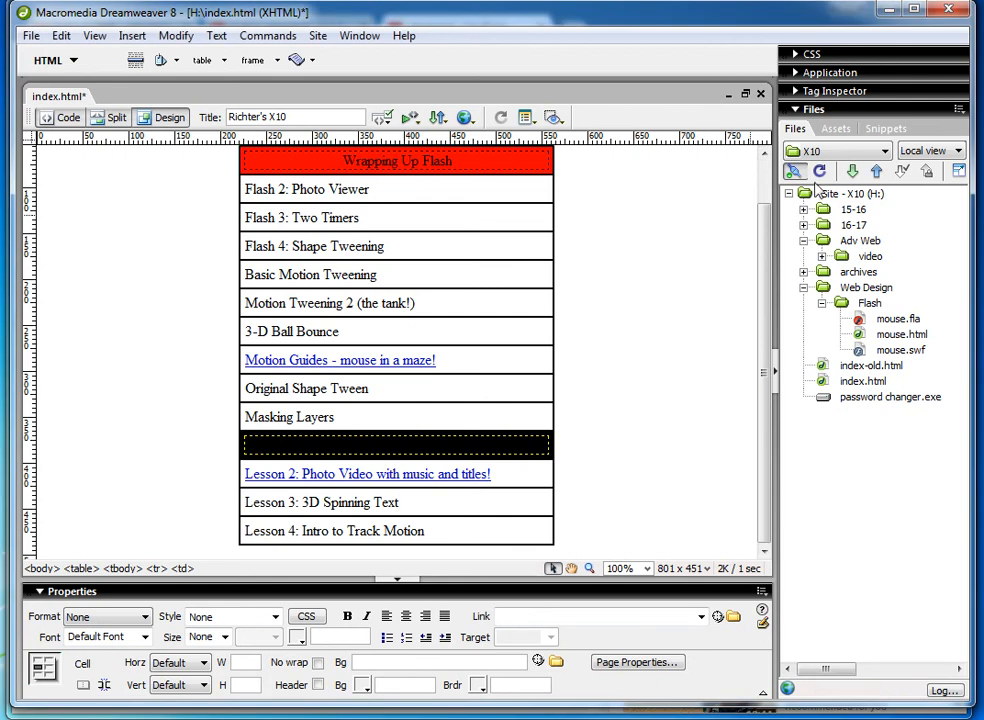
{"action": "left_click", "coordinate": [381, 118]}
{"action": "left_click", "coordinate": [457, 210]}
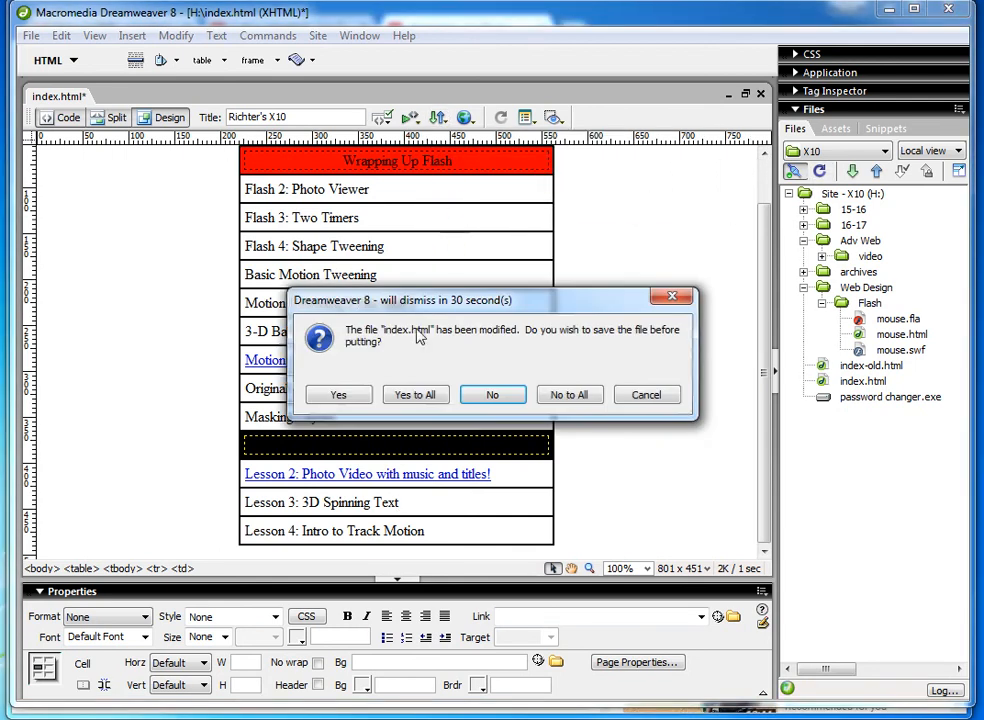
{"action": "left_click", "coordinate": [355, 396]}
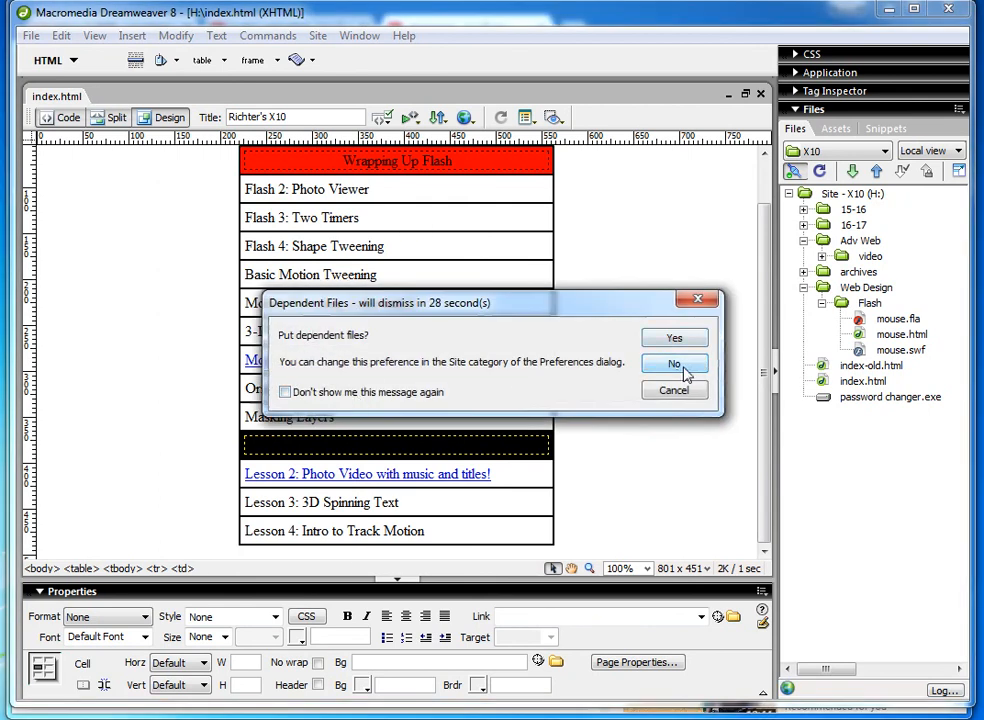
{"action": "left_click", "coordinate": [675, 365]}
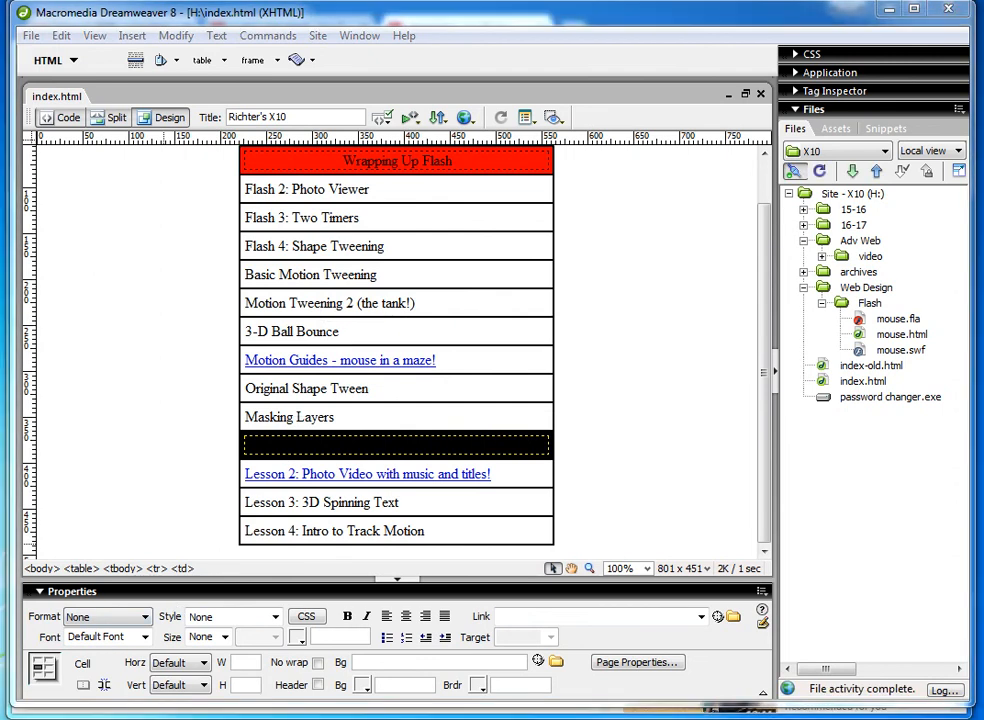
Switch to the browser and open the live simple sample page through the Richter site's Adv Web Master Assignment Page.
{"action": "key", "text": "alt+Tab"}
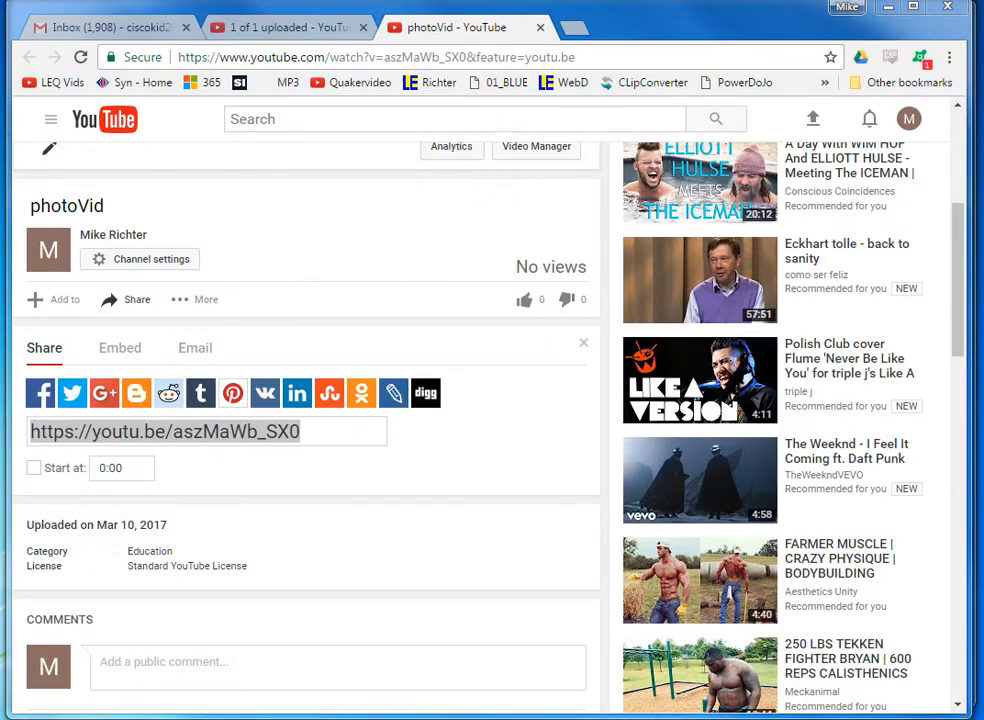
{"action": "left_click", "coordinate": [571, 28]}
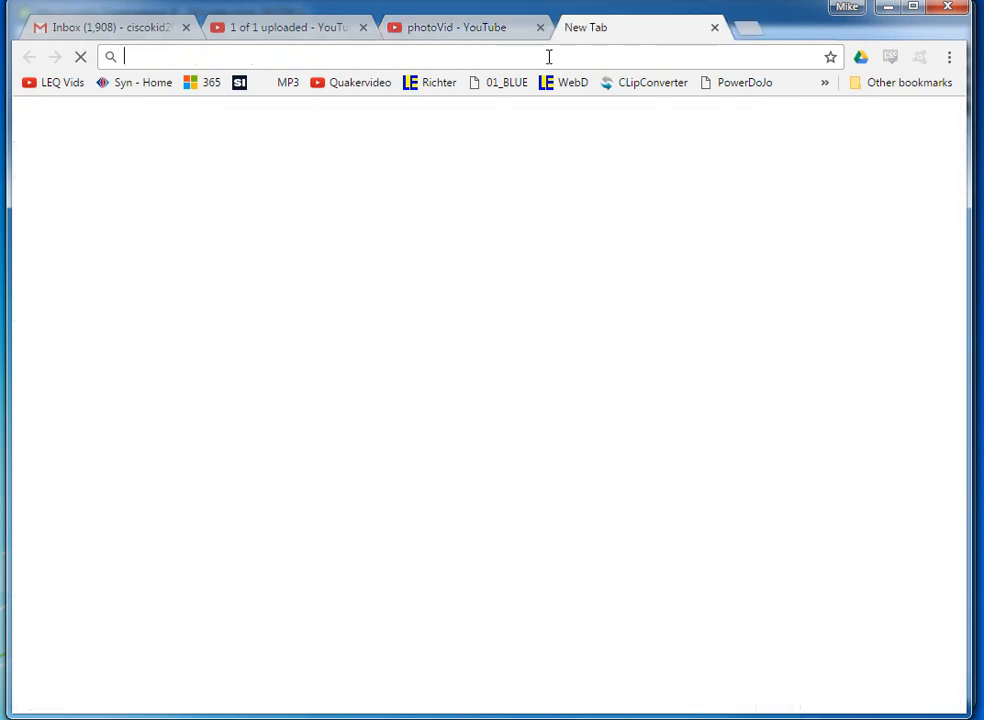
{"action": "left_click", "coordinate": [435, 84]}
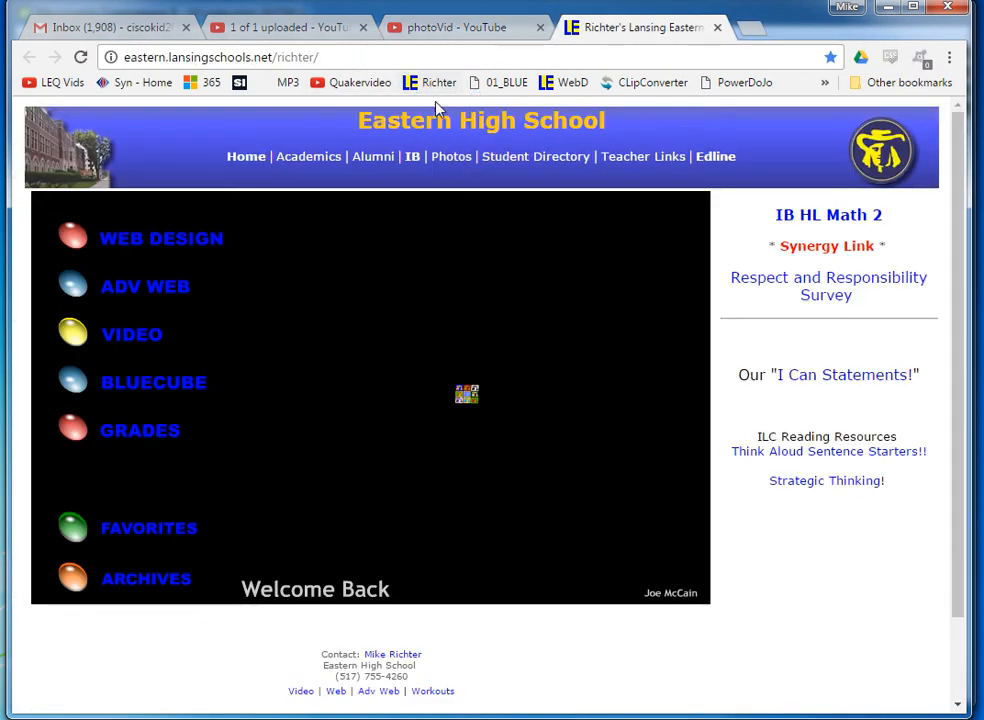
{"action": "left_click", "coordinate": [132, 287]}
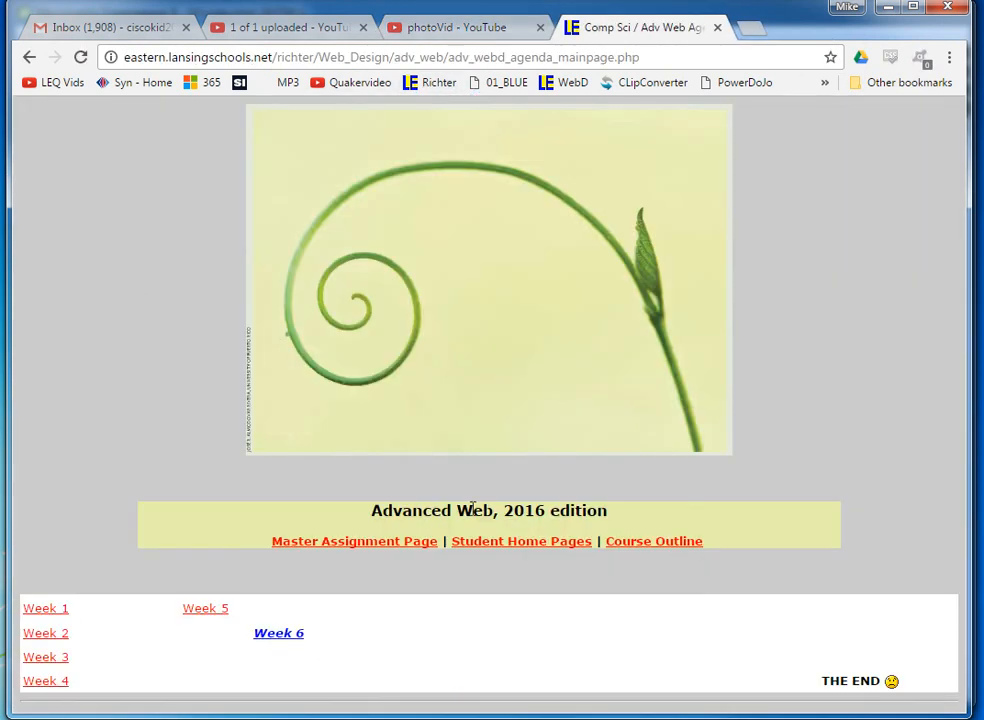
{"action": "left_click", "coordinate": [400, 548]}
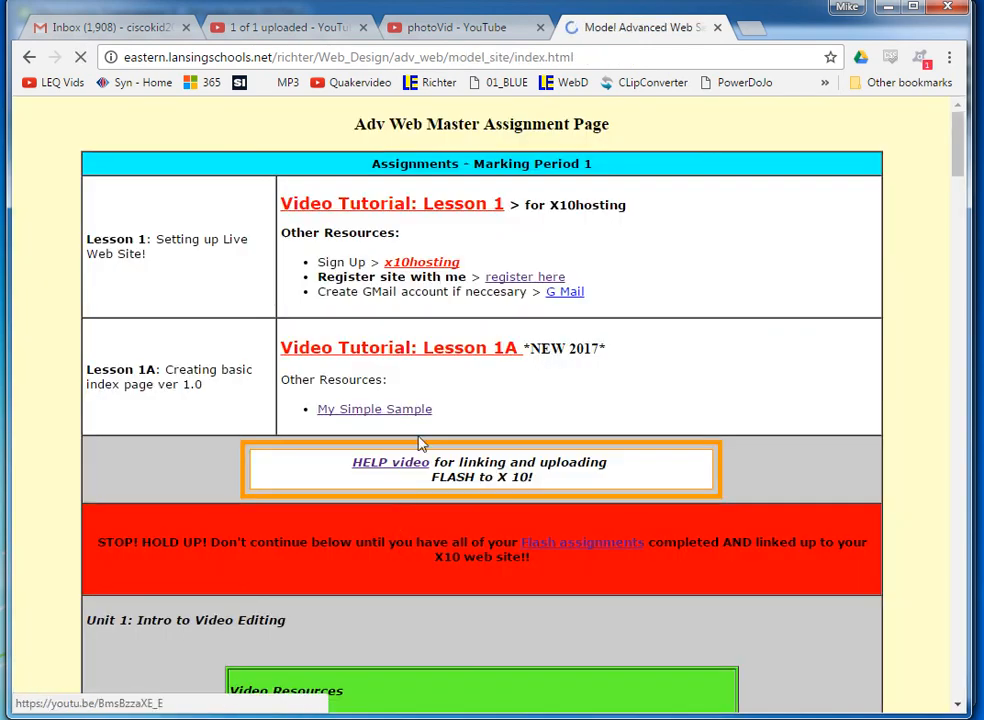
{"action": "left_click", "coordinate": [386, 411]}
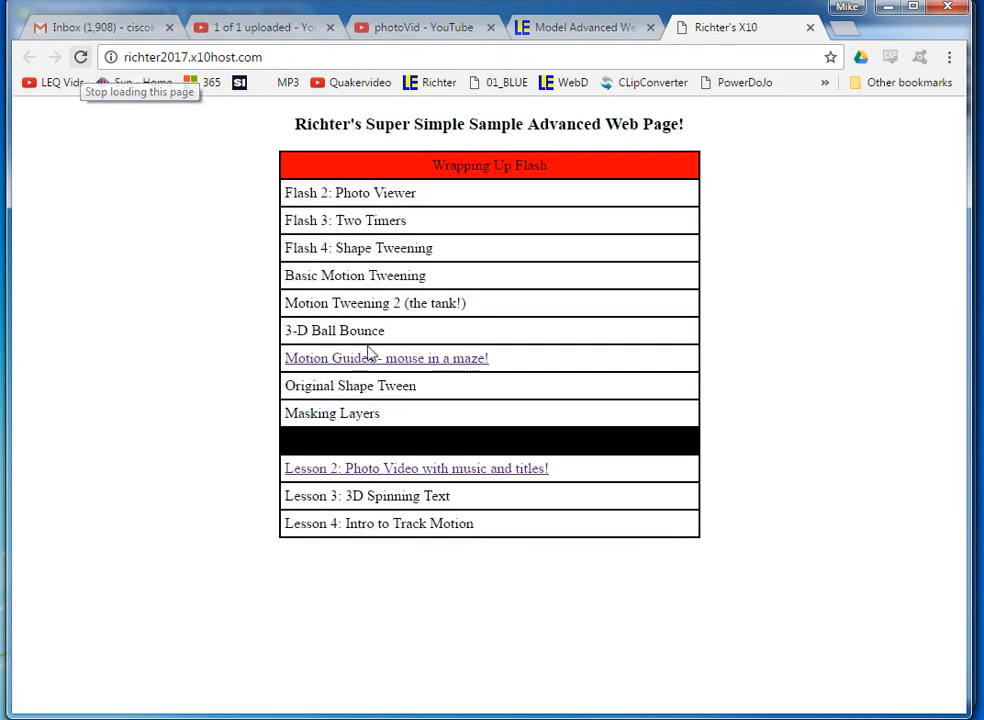
Test the live page's Lesson 2 link by opening the video it points to, then pause playback.
{"action": "left_click", "coordinate": [406, 471]}
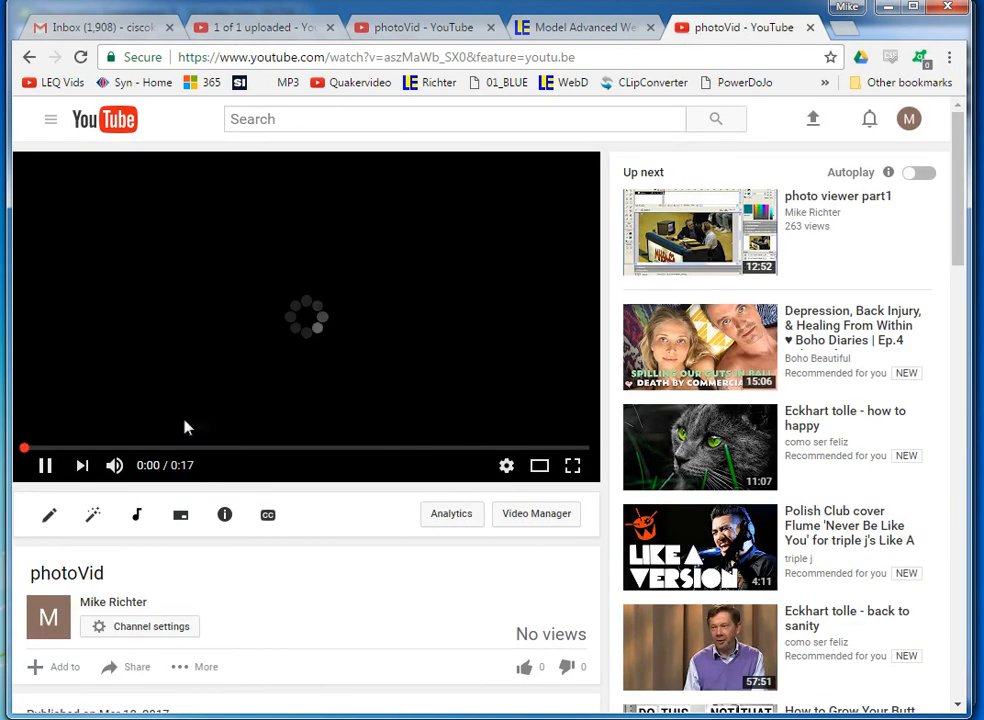
{"action": "left_click", "coordinate": [43, 467]}
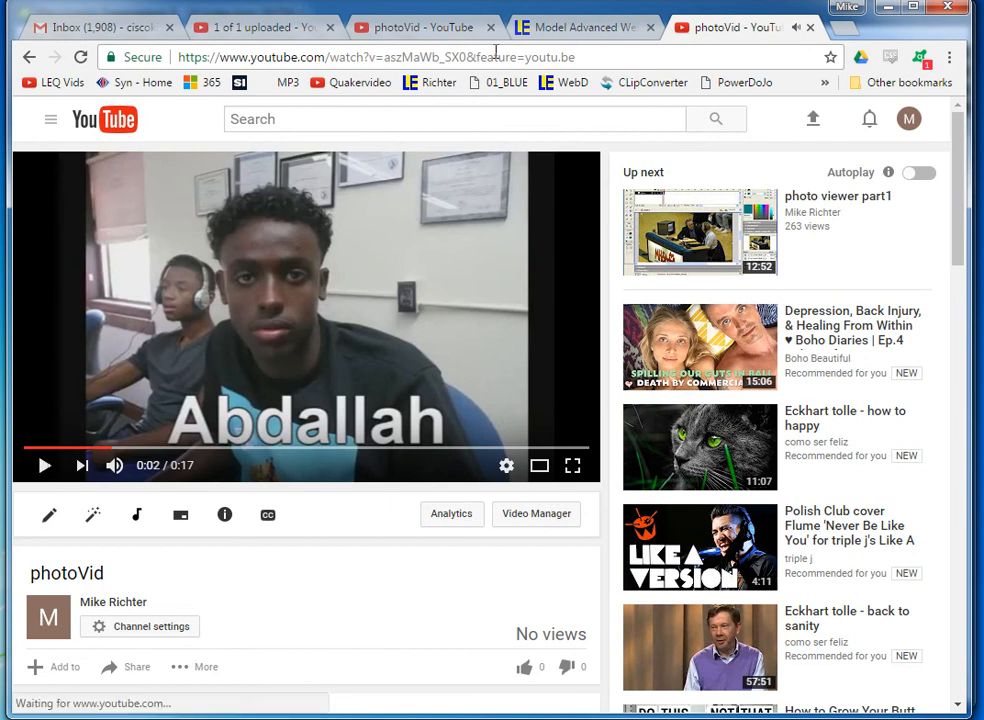